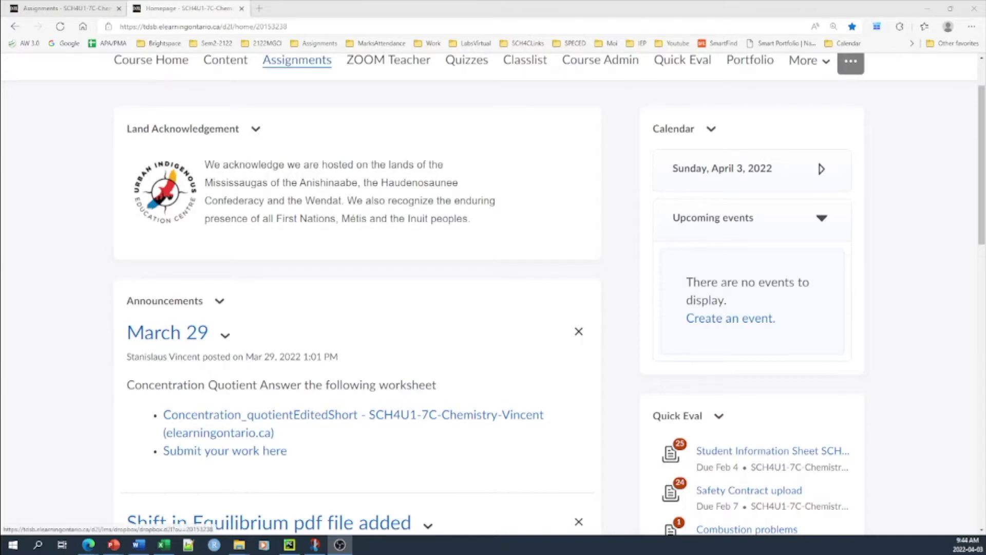
# Open the Naming Ionic Molecular Compounds assignment for editing from the course's assignments list
pyautogui.click(297, 60)
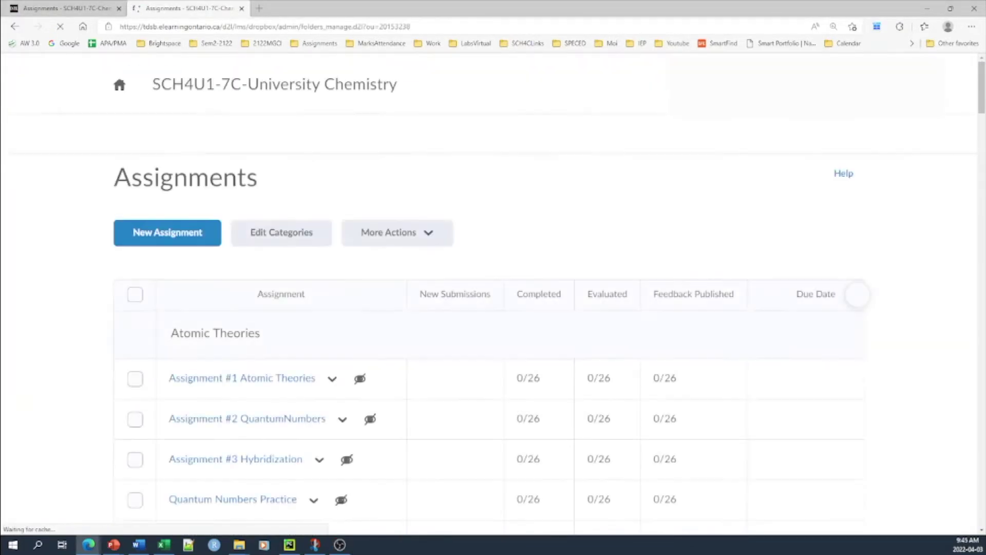
pyautogui.scroll(-20, 493, 309)
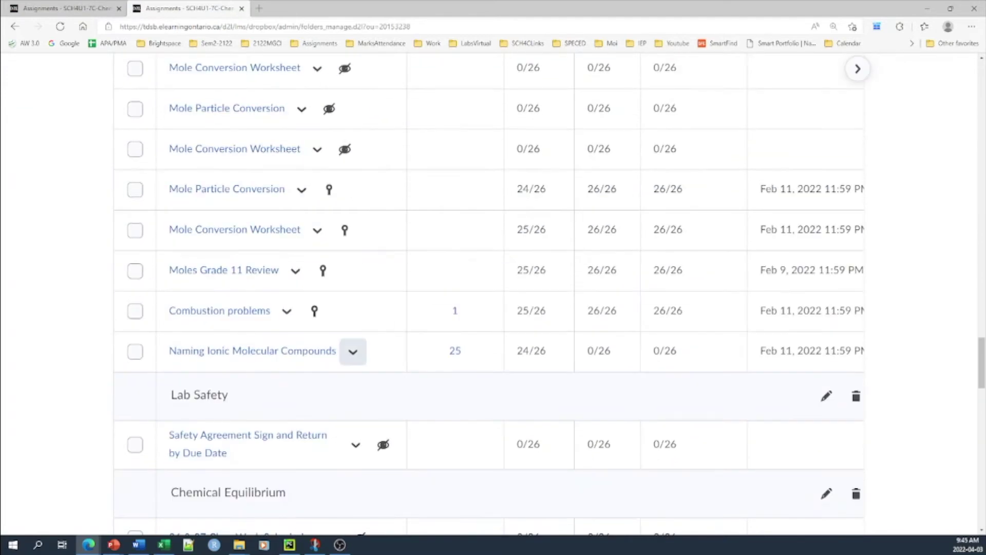
pyautogui.click(353, 352)
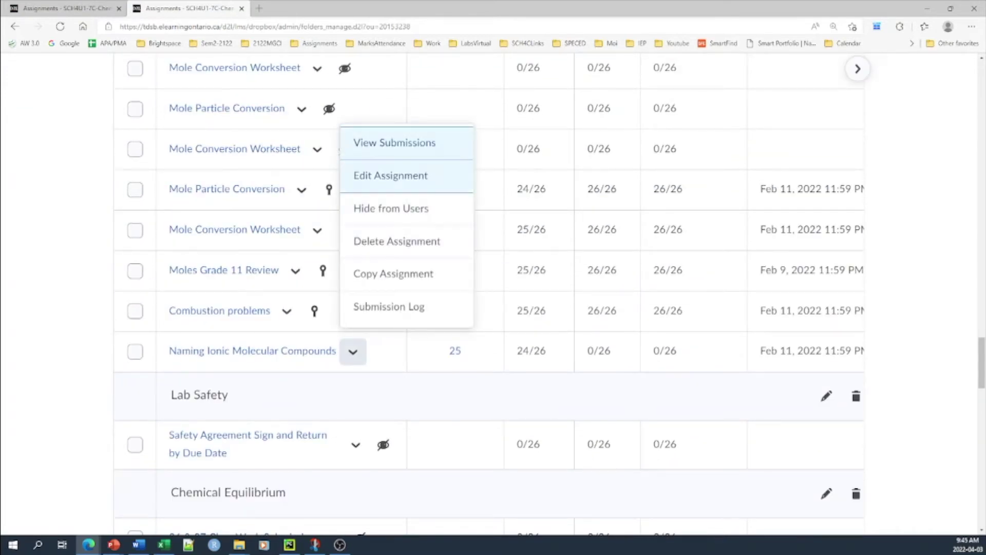
pyautogui.click(391, 176)
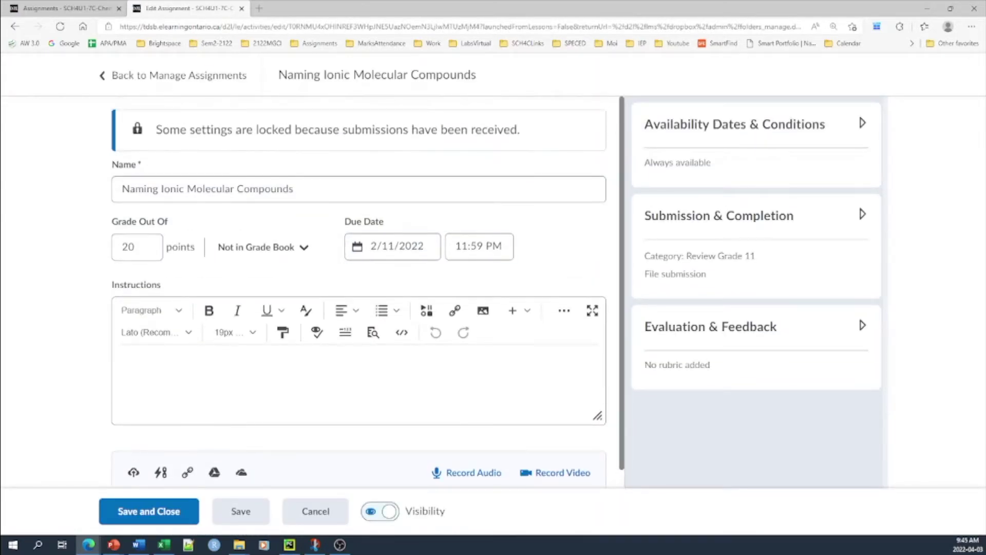
pyautogui.scroll(-1, 368, 290)
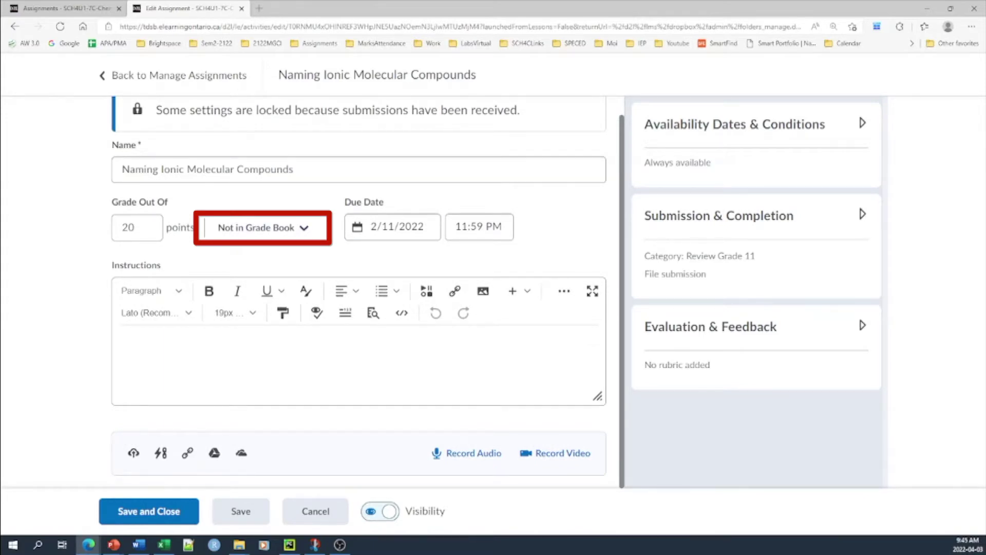
# Link the assignment to a new grade item in grade category A, then save and close the assignment
pyautogui.click(137, 227)
pyautogui.click(263, 228)
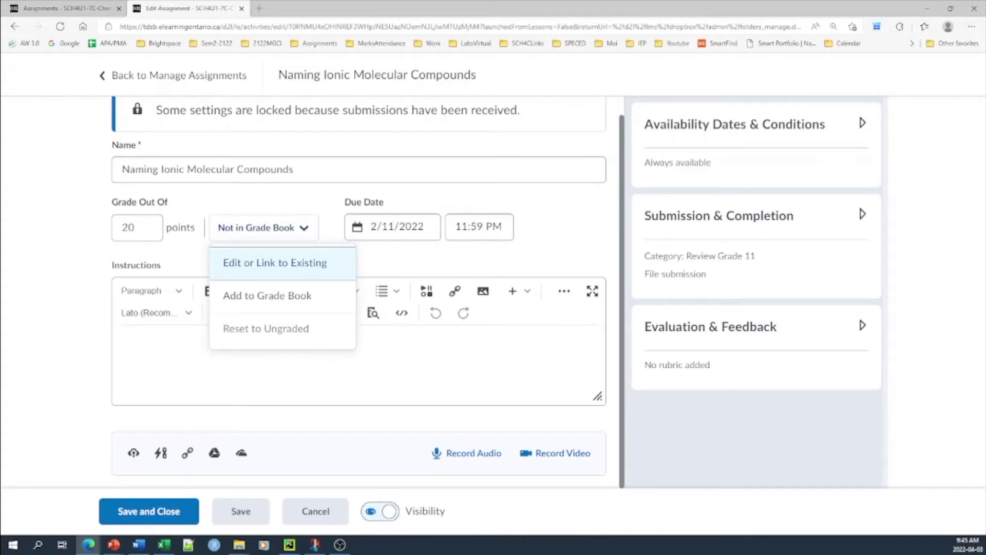
pyautogui.click(274, 262)
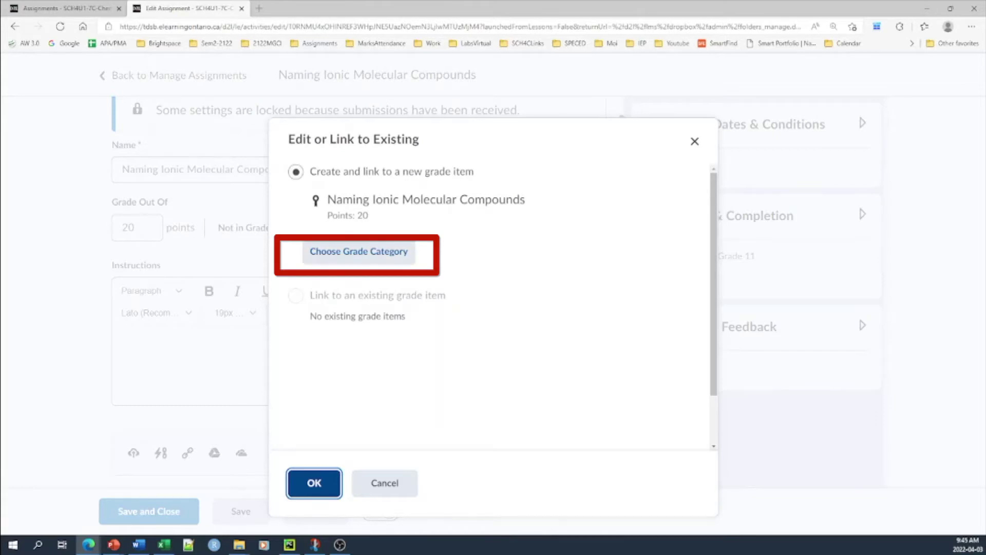
pyautogui.click(358, 252)
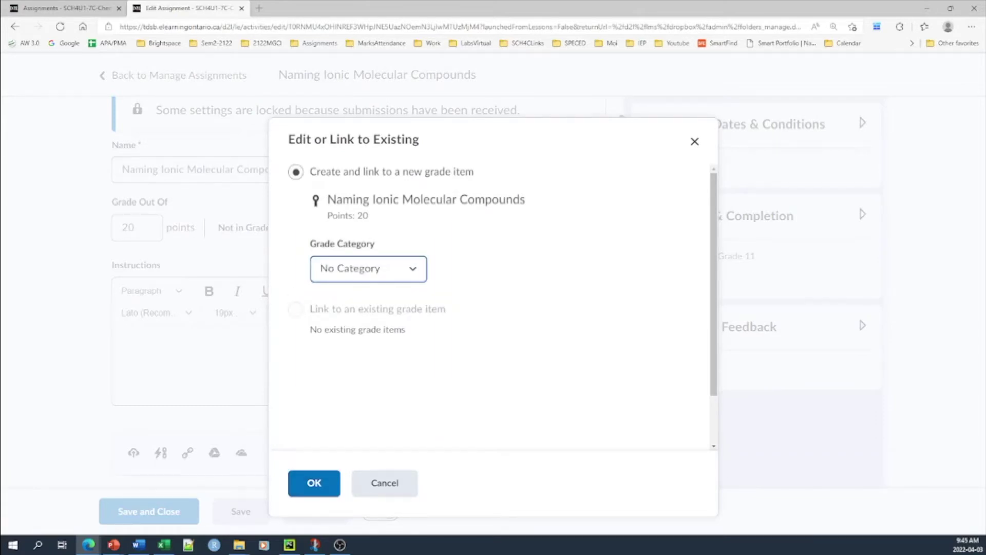
pyautogui.click(368, 268)
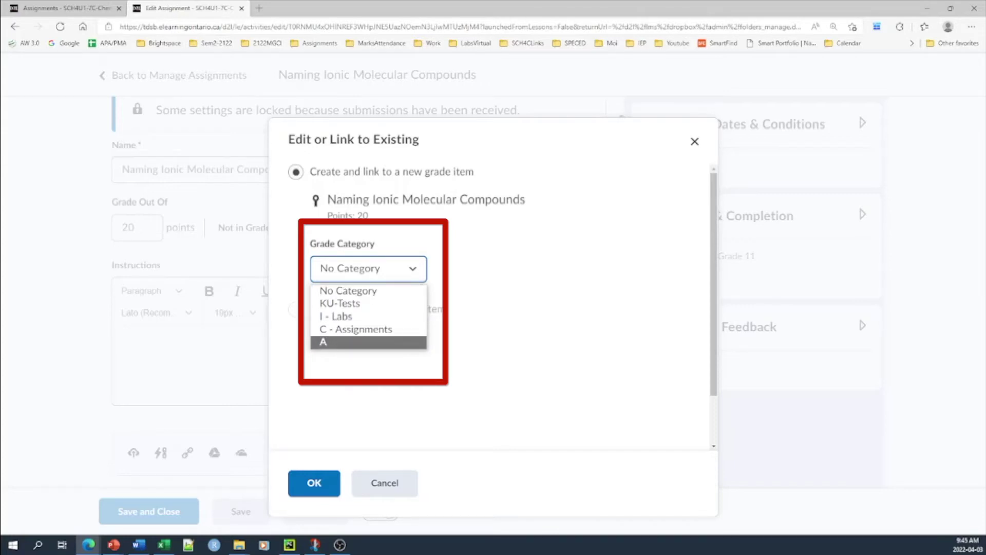
pyautogui.click(368, 342)
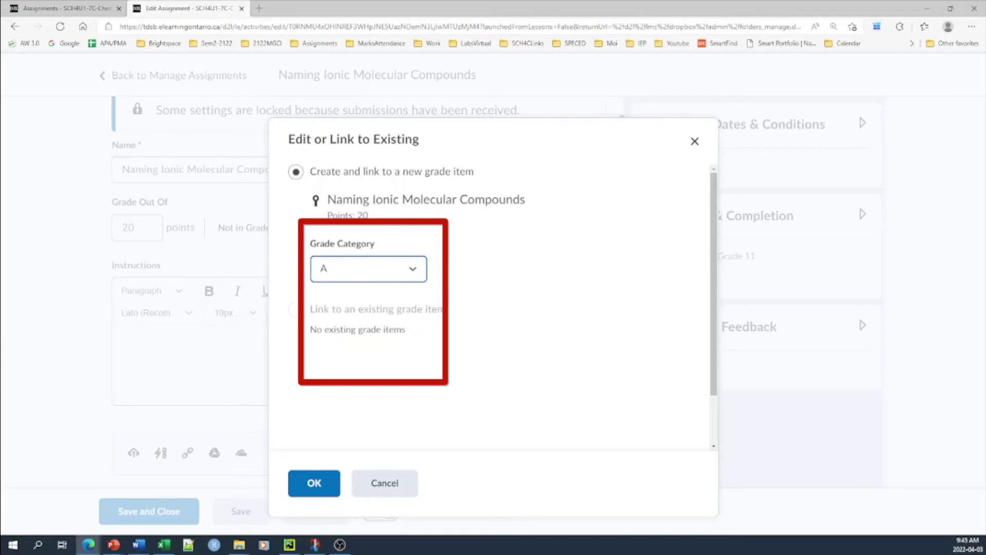
pyautogui.click(314, 483)
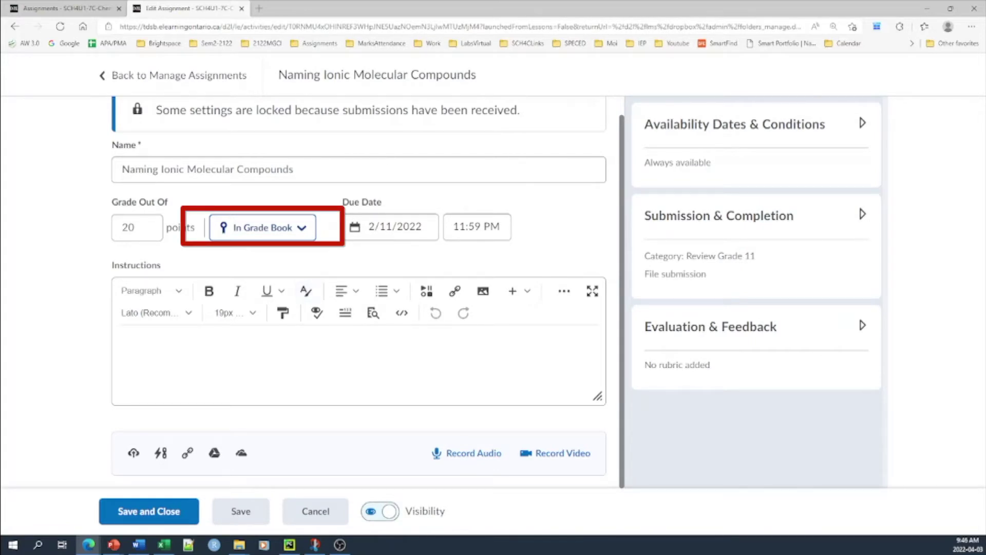
pyautogui.click(240, 511)
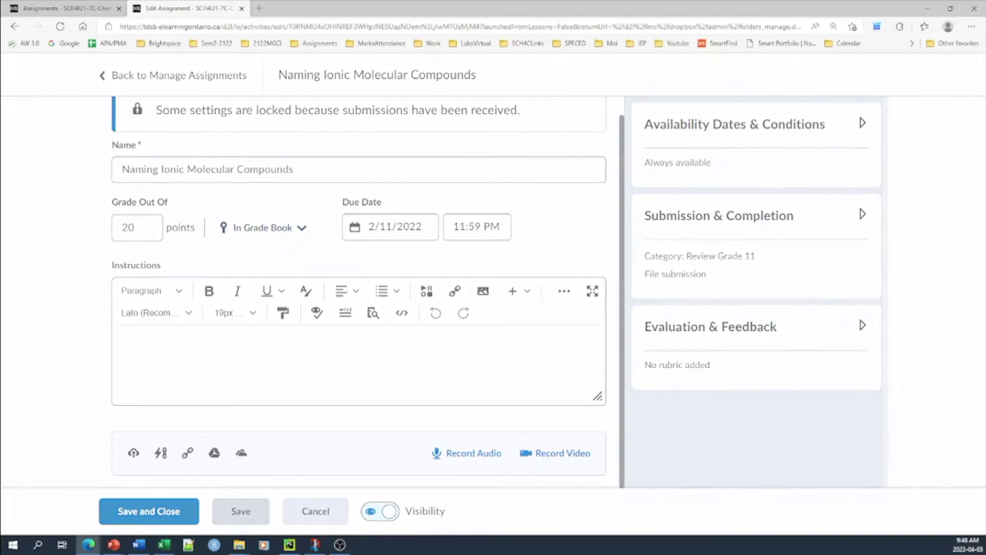
pyautogui.click(149, 511)
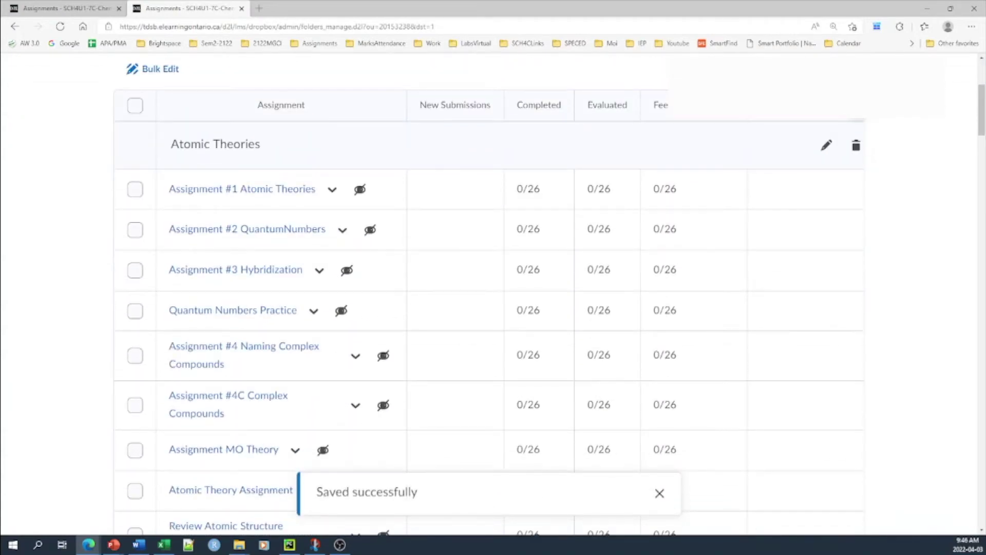
# Open the Grades area of the University Chemistry course
pyautogui.scroll(3, 493, 309)
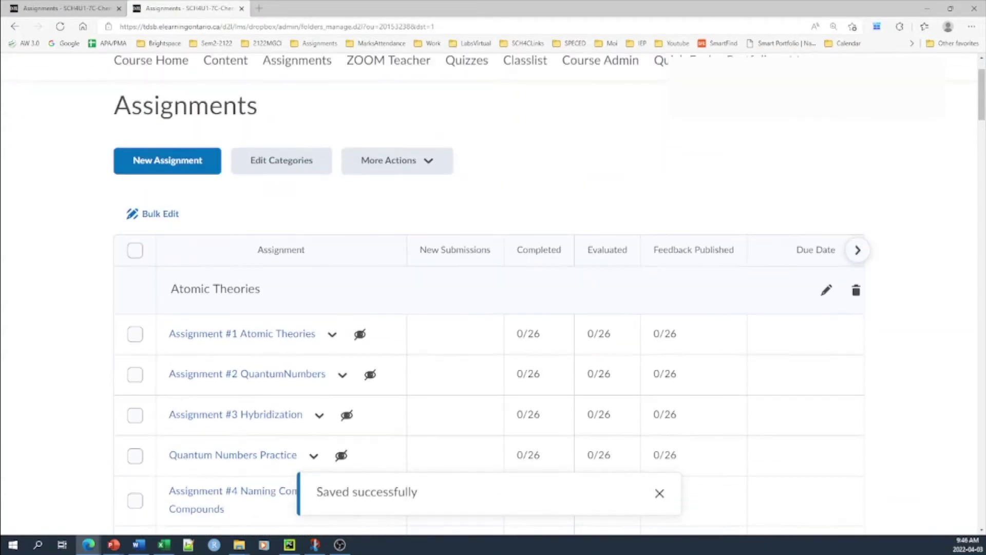
pyautogui.scroll(2, 494, 308)
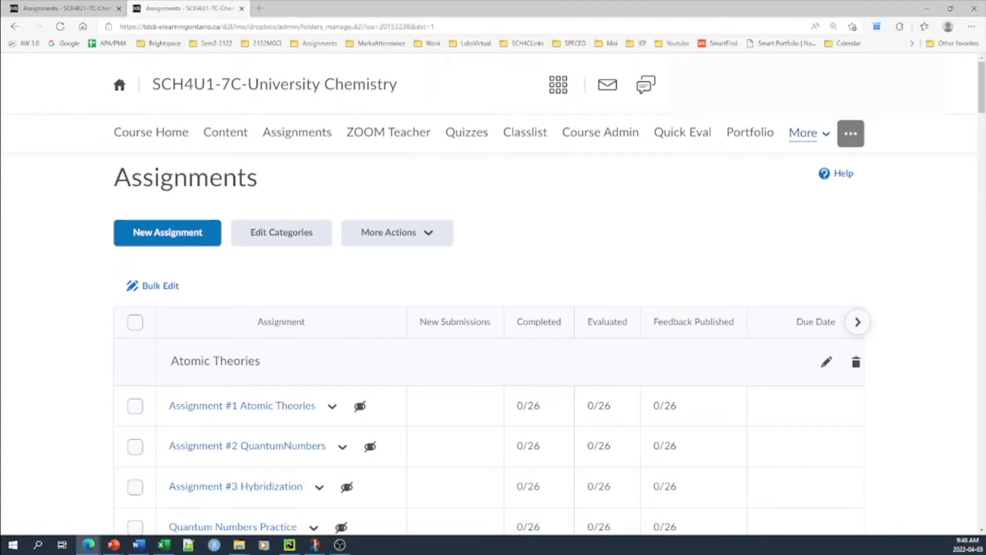
pyautogui.click(809, 133)
pyautogui.scroll(-1, 781, 257)
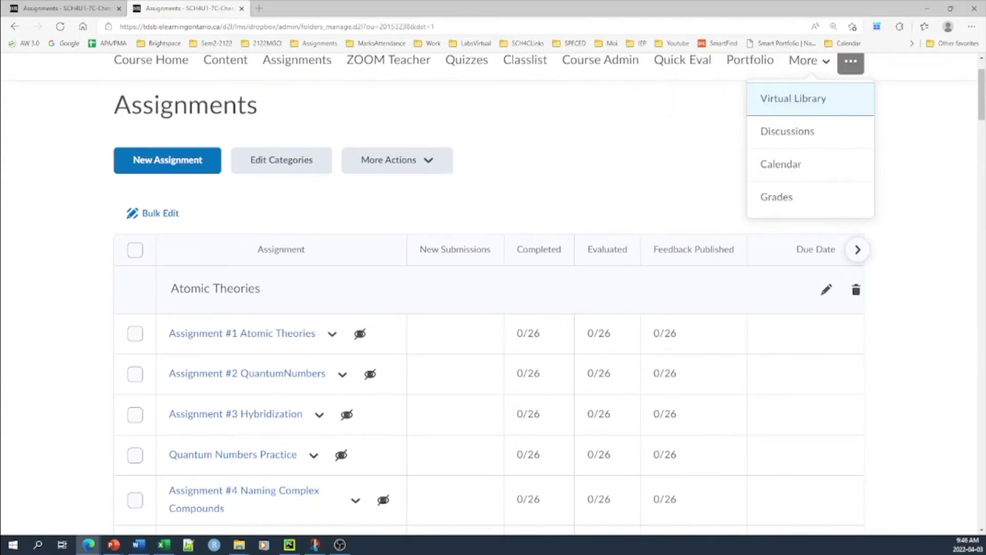
pyautogui.press('Escape')
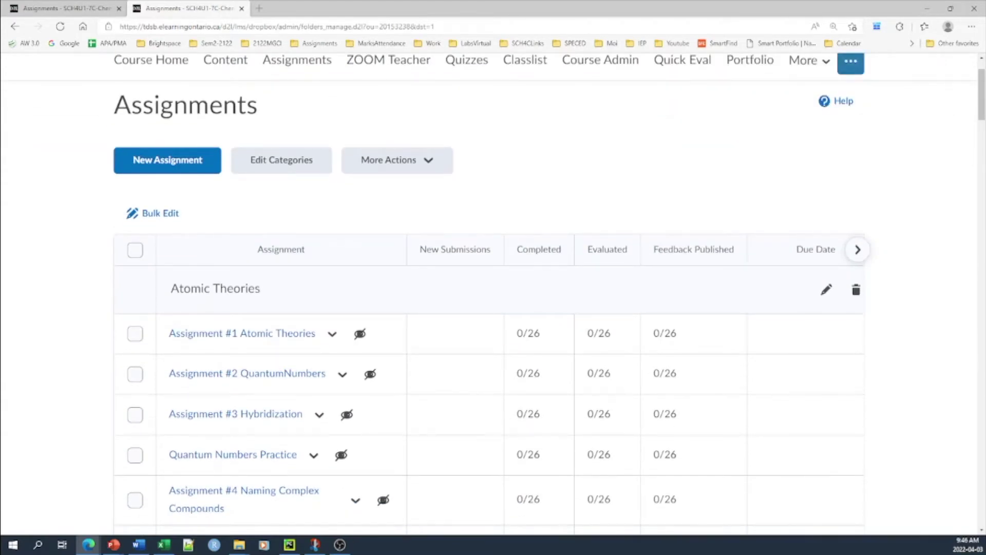
pyautogui.click(810, 61)
pyautogui.click(778, 196)
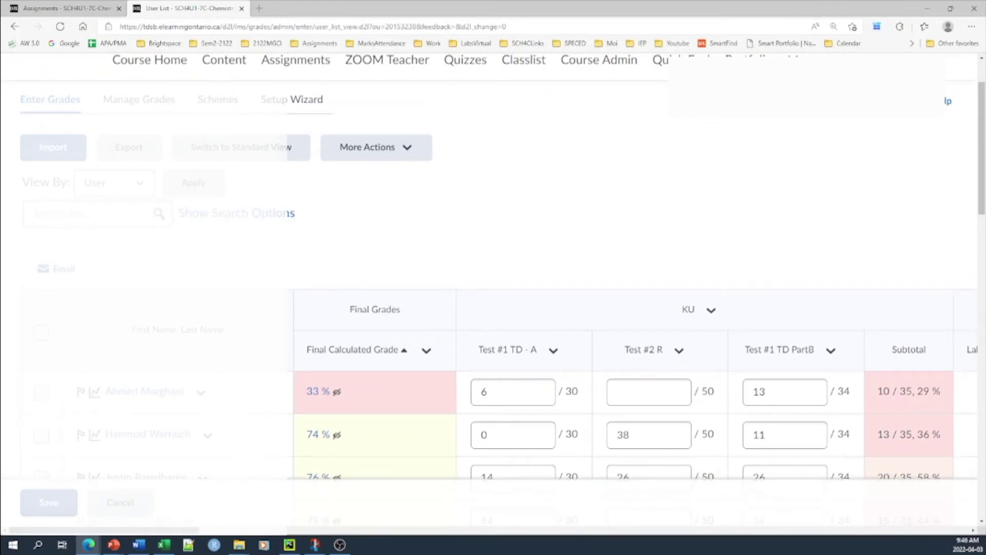
# Find the Naming Ionic Molecular Compounds column in the grade table and examine its entries for all students
pyautogui.moveTo(129, 530); pyautogui.dragTo(318, 529)
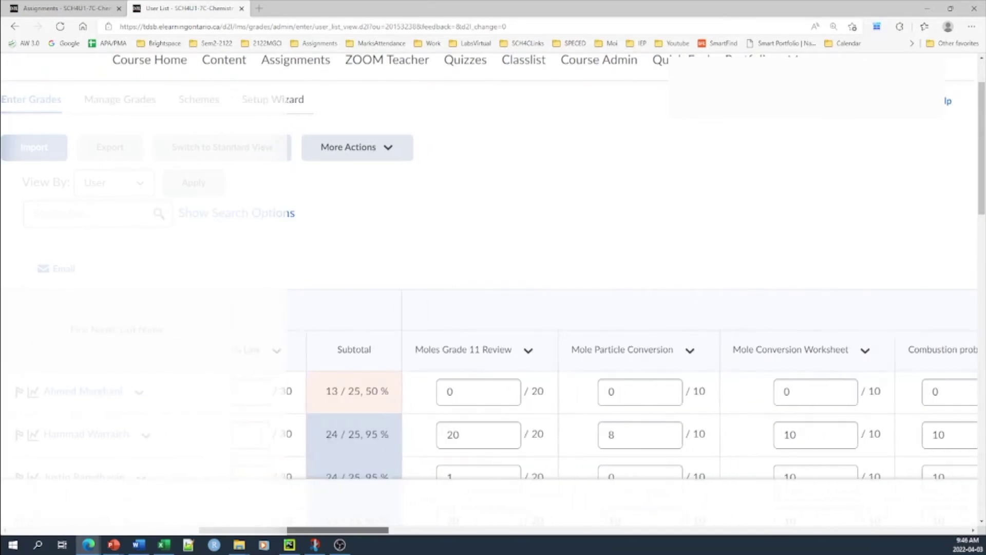
pyautogui.hscroll(15, 636, 411)
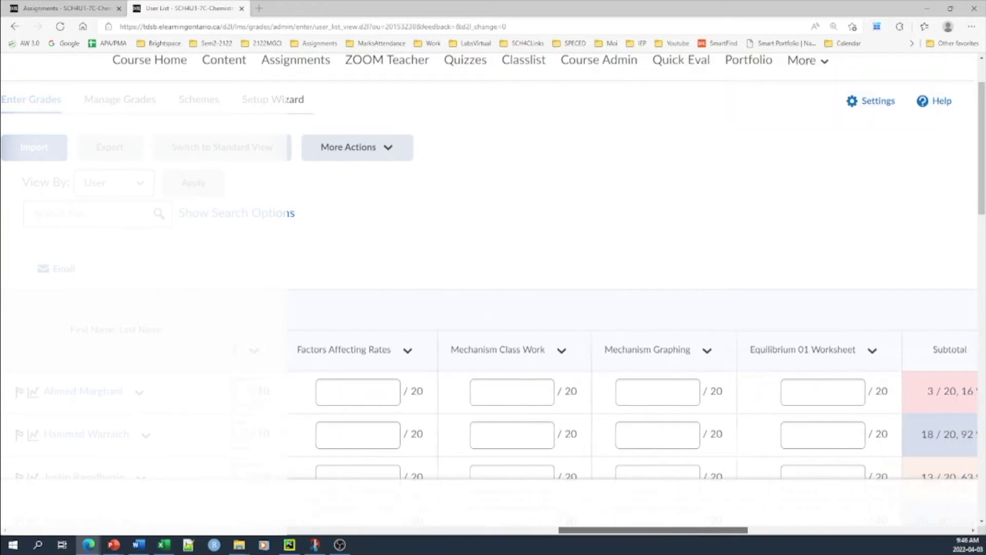
pyautogui.hscroll(10, 635, 411)
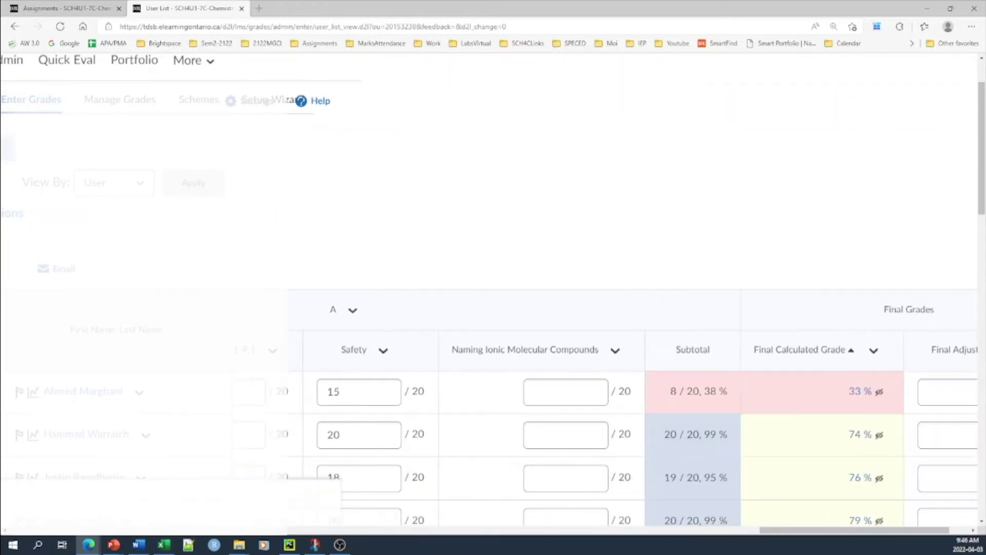
pyautogui.click(353, 310)
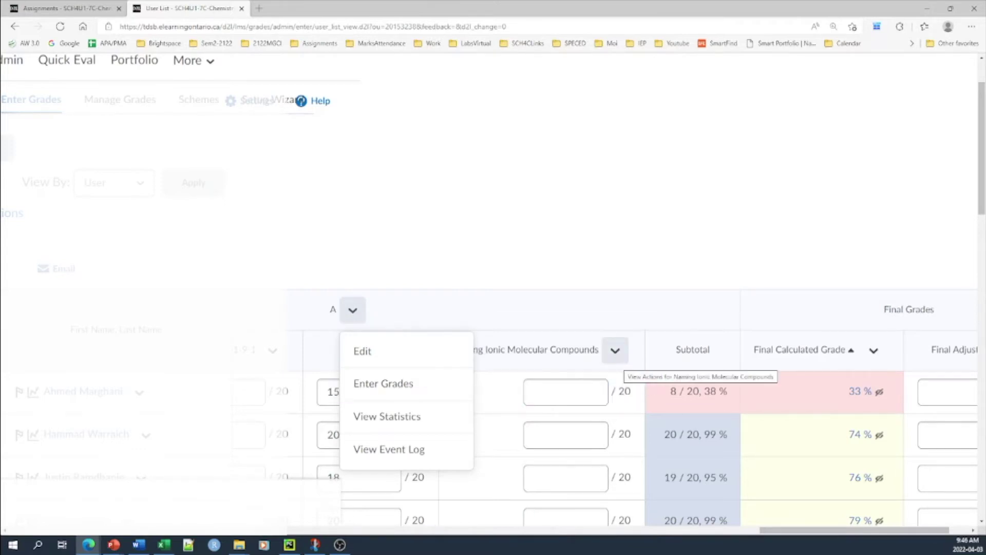
pyautogui.scroll(-5, 493, 290)
pyautogui.scroll(-10, 493, 290)
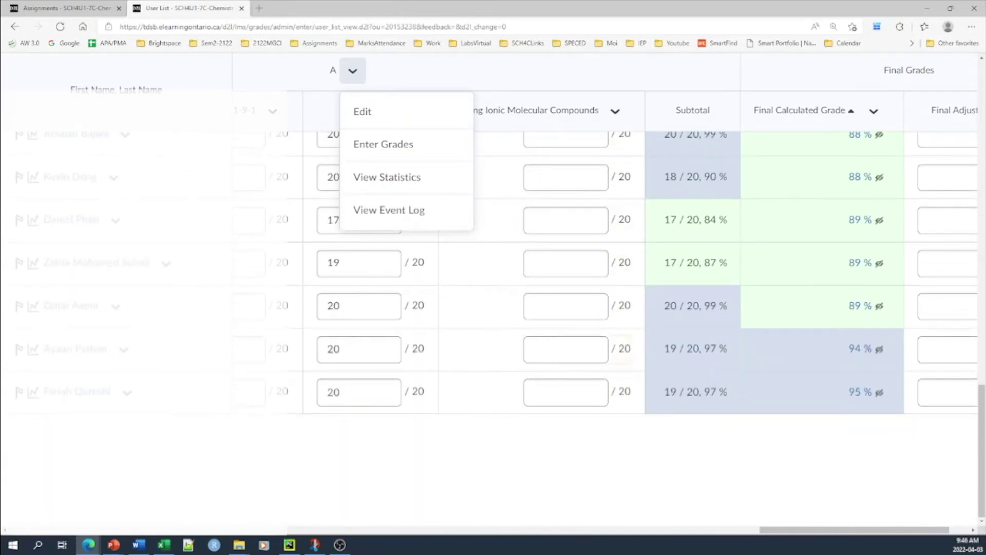
pyautogui.scroll(6, 494, 290)
pyautogui.scroll(10, 493, 290)
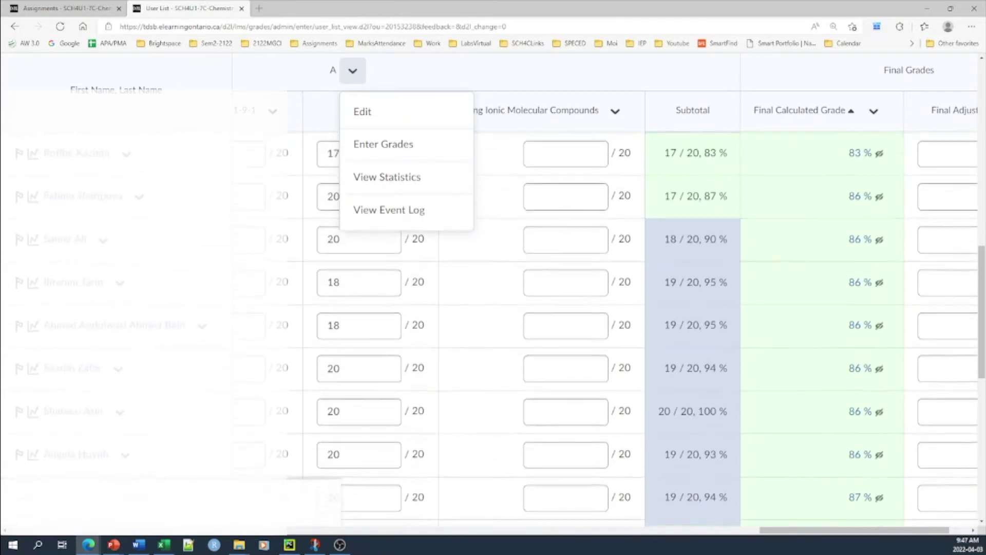
pyautogui.scroll(3, 493, 290)
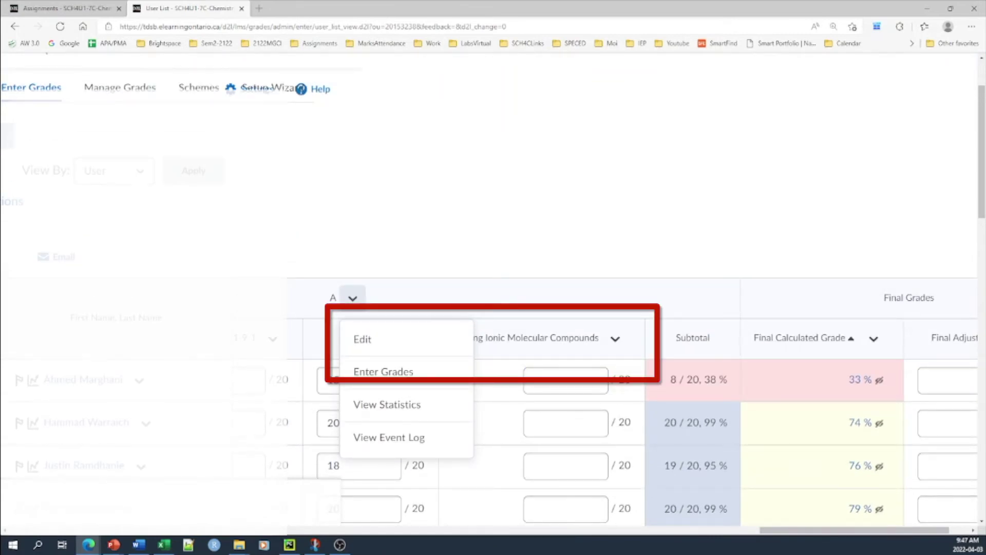
# Open the Naming Ionic Molecular Compounds grade item for editing from the grade table
pyautogui.click(615, 339)
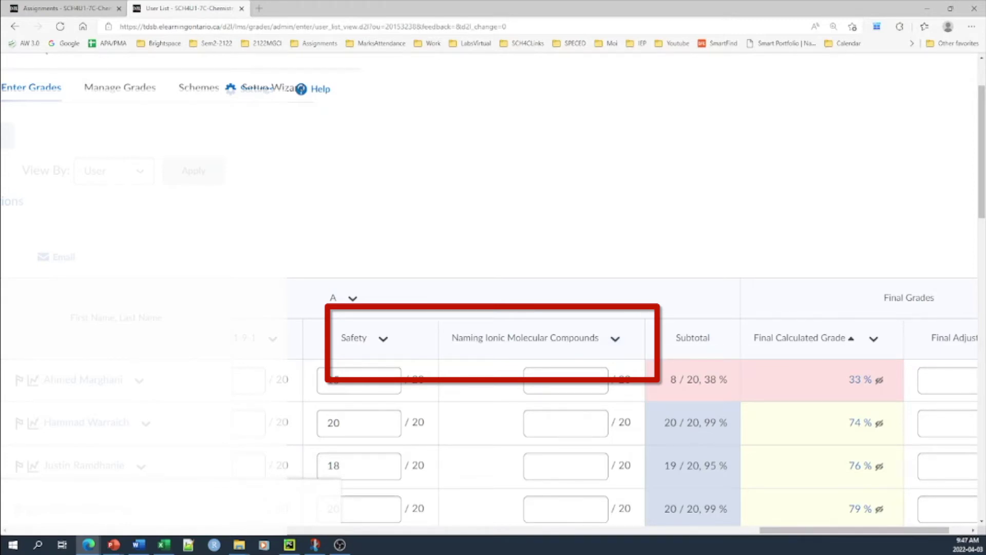
pyautogui.click(615, 338)
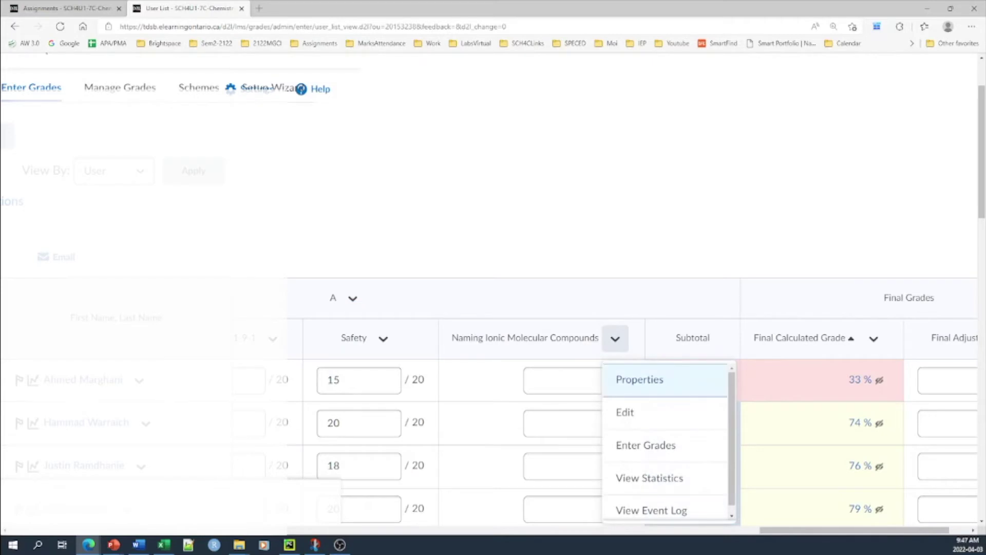
pyautogui.scroll(-1, 642, 341)
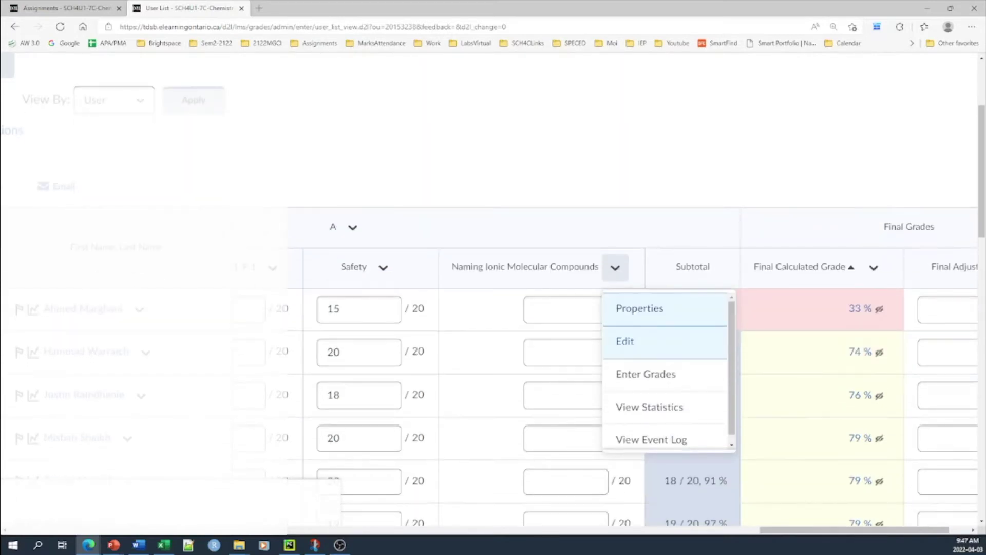
pyautogui.click(625, 341)
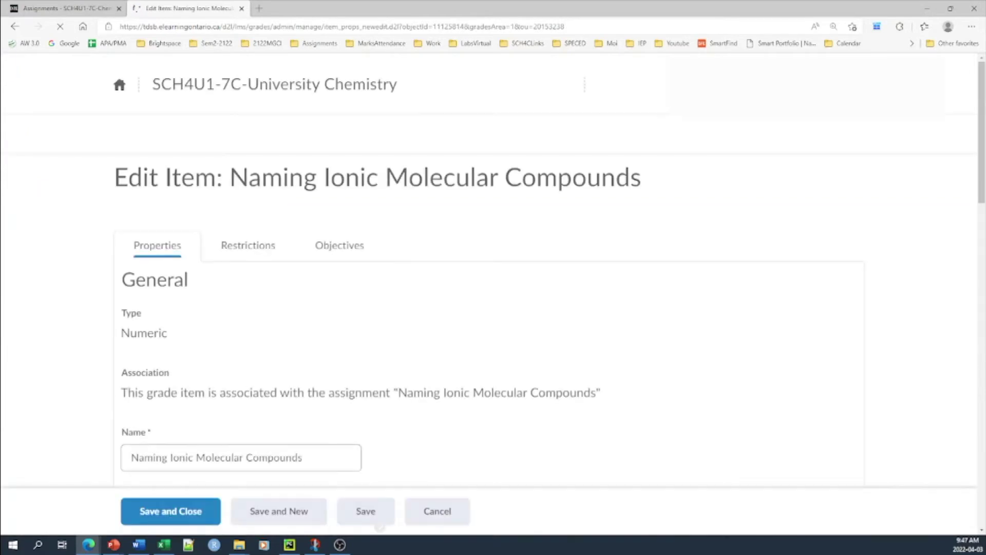
# Set the grade item's category to None and its weight to 0, and save the item
pyautogui.scroll(-2, 489, 293)
pyautogui.scroll(-5, 228, 251)
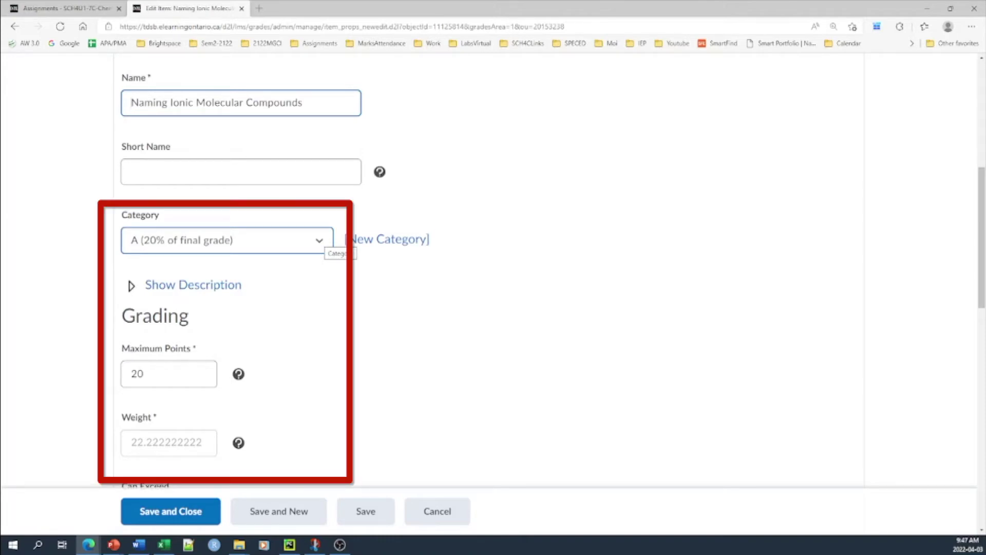
pyautogui.click(327, 243)
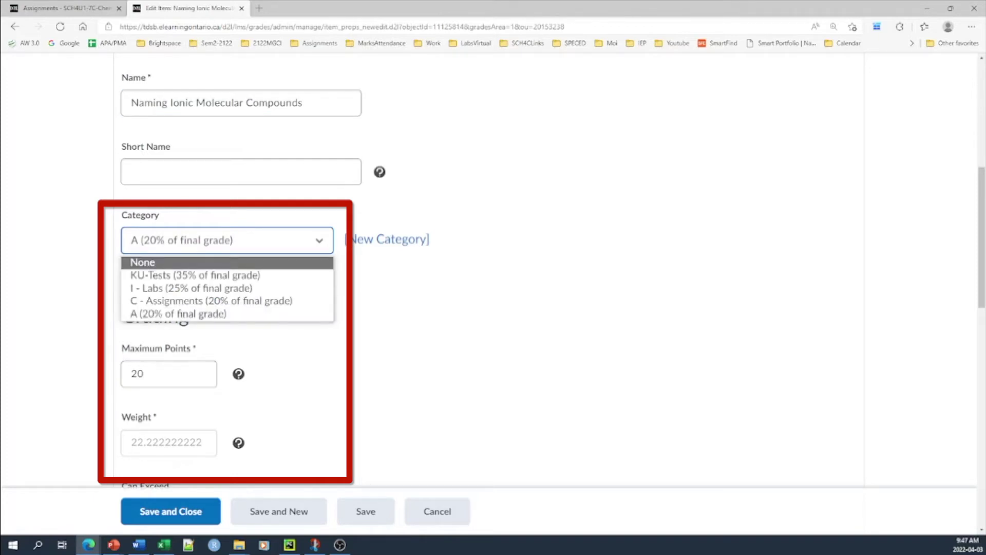
pyautogui.click(142, 262)
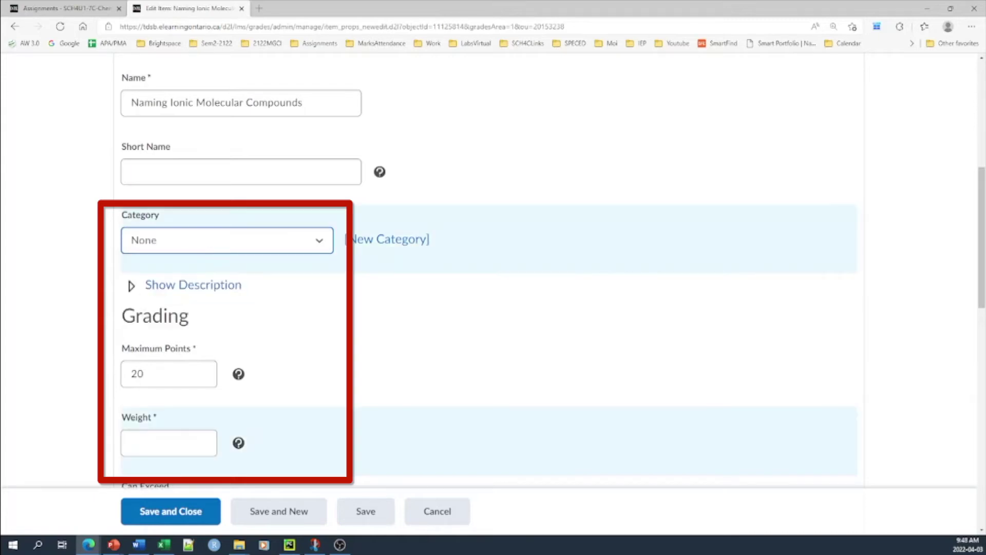
pyautogui.scroll(-3, 489, 267)
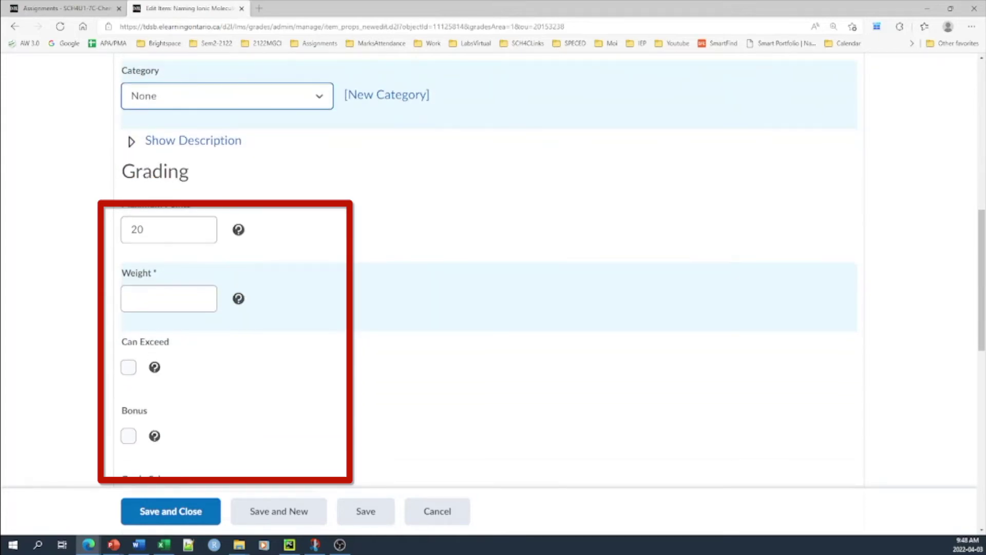
pyautogui.click(131, 298)
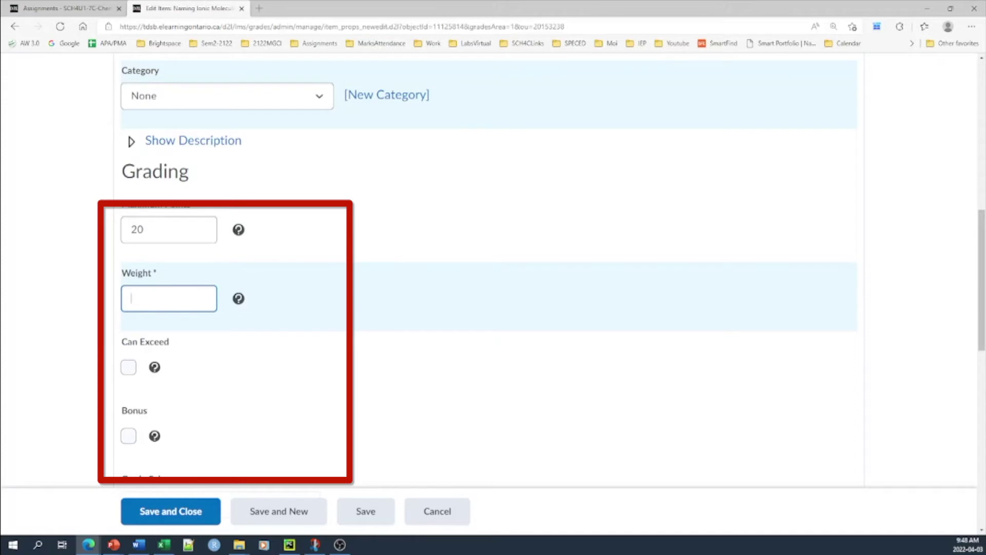
pyautogui.write('0')
pyautogui.click(366, 512)
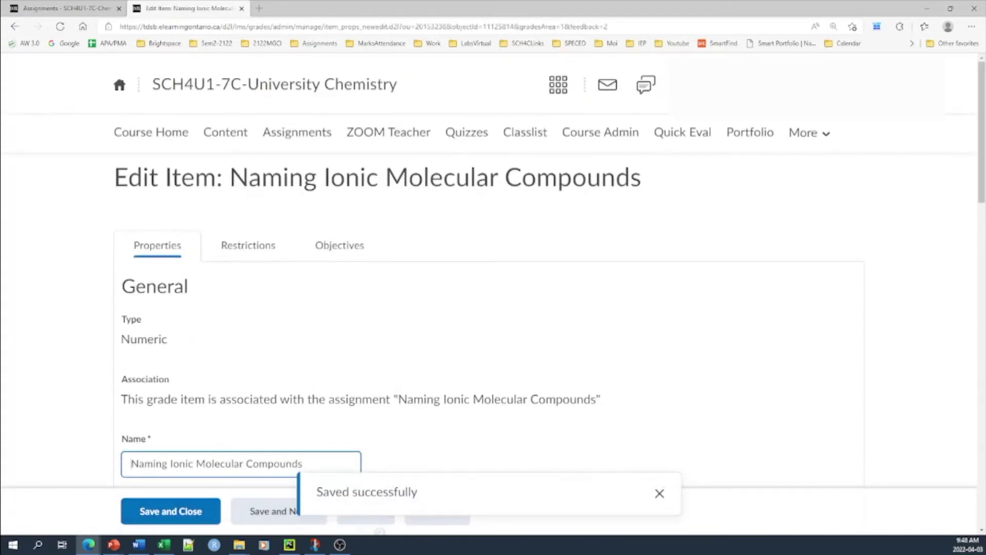
# Save and close the grade item, and locate the Naming Ionic Molecular Compounds column in the grade table
pyautogui.click(171, 512)
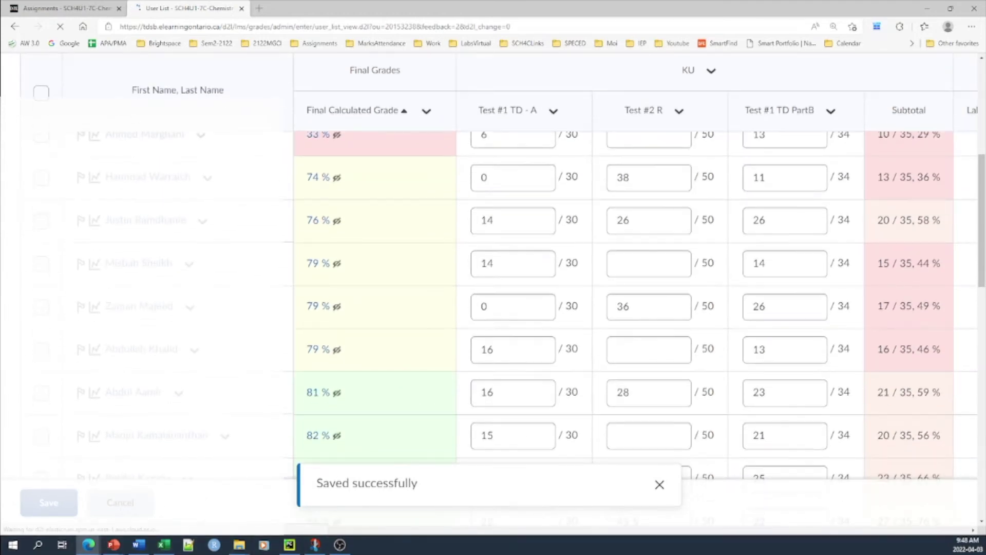
pyautogui.click(659, 484)
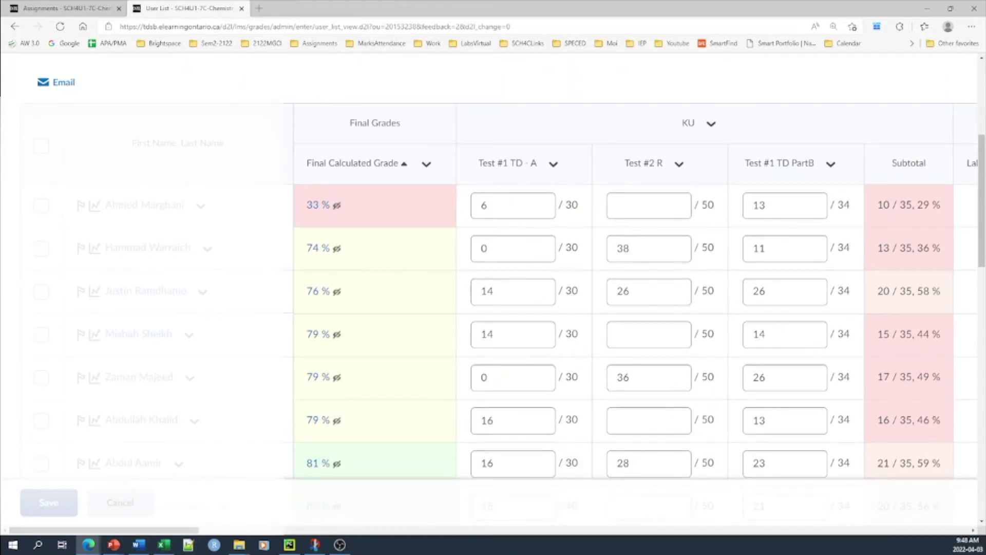
pyautogui.moveTo(169, 530); pyautogui.dragTo(919, 530)
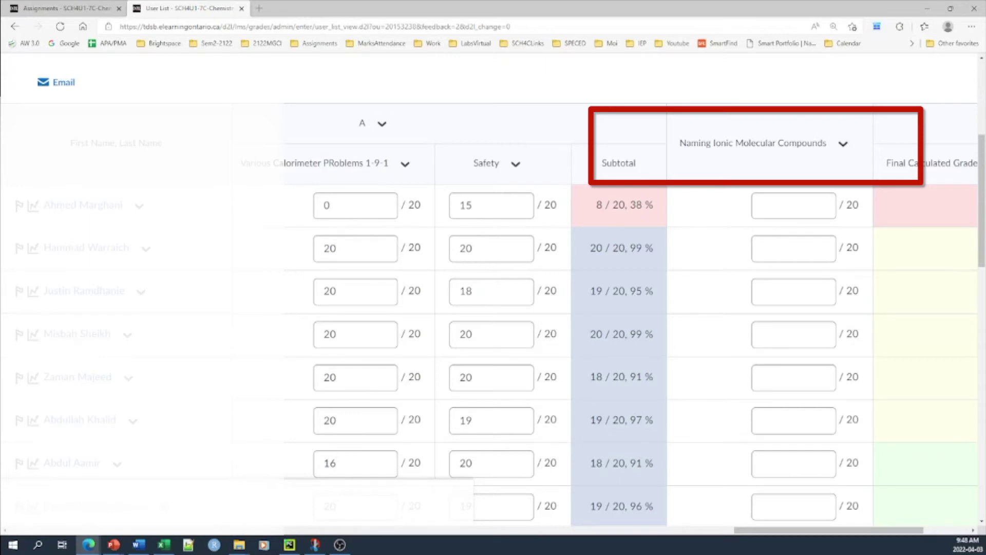
# Open the grade management list and find the Naming Ionic Molecular Compounds item
pyautogui.scroll(4, 494, 287)
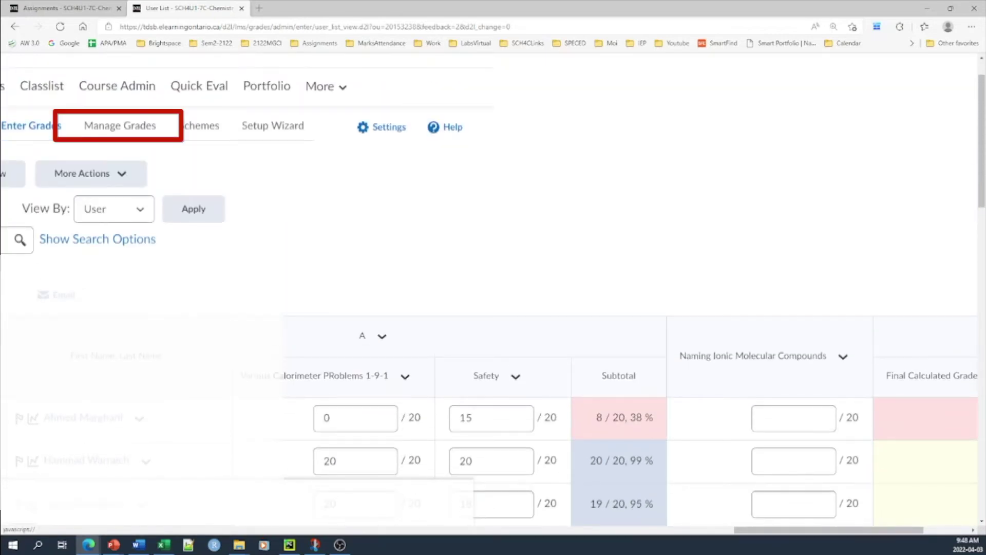
pyautogui.click(120, 126)
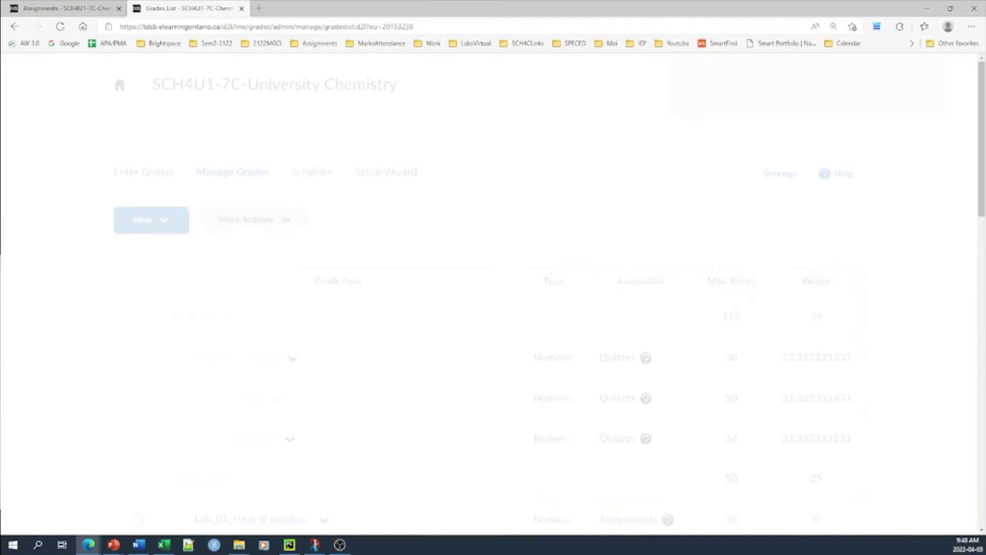
pyautogui.scroll(-15, 489, 295)
pyautogui.scroll(-3, 321, 85)
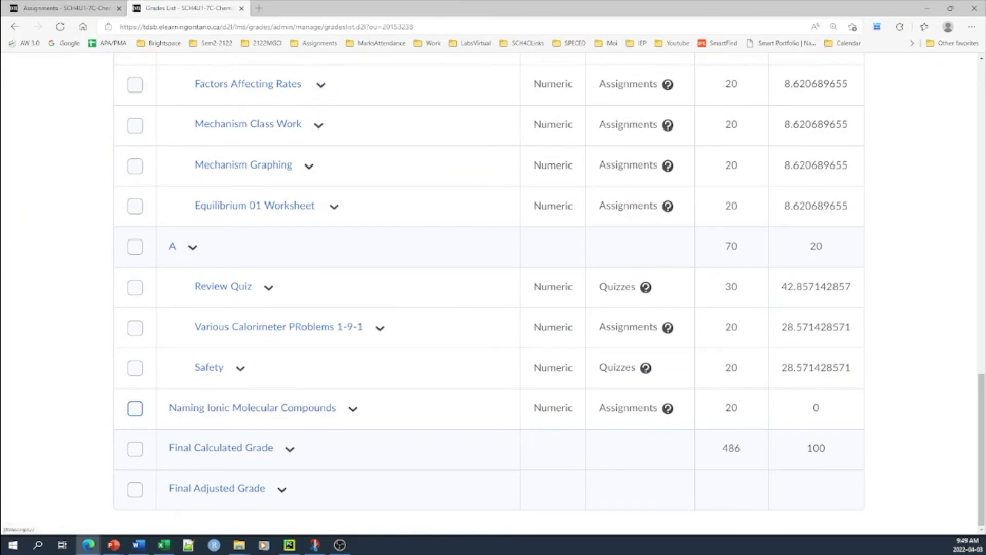
# Try to delete the Naming Ionic Molecular Compounds grade item, and leave the deletion page without deleting anything
pyautogui.click(135, 409)
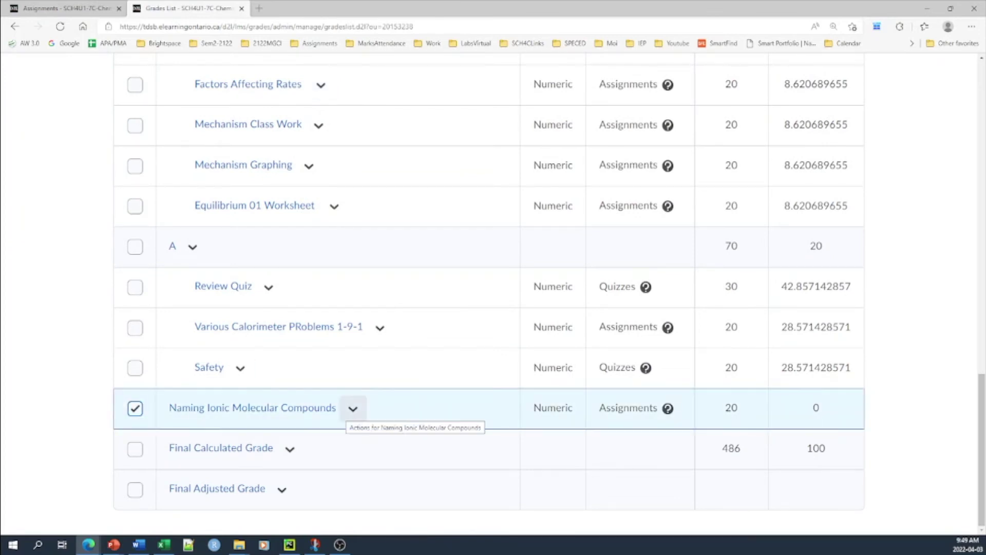
pyautogui.scroll(7, 353, 408)
pyautogui.scroll(10, 493, 293)
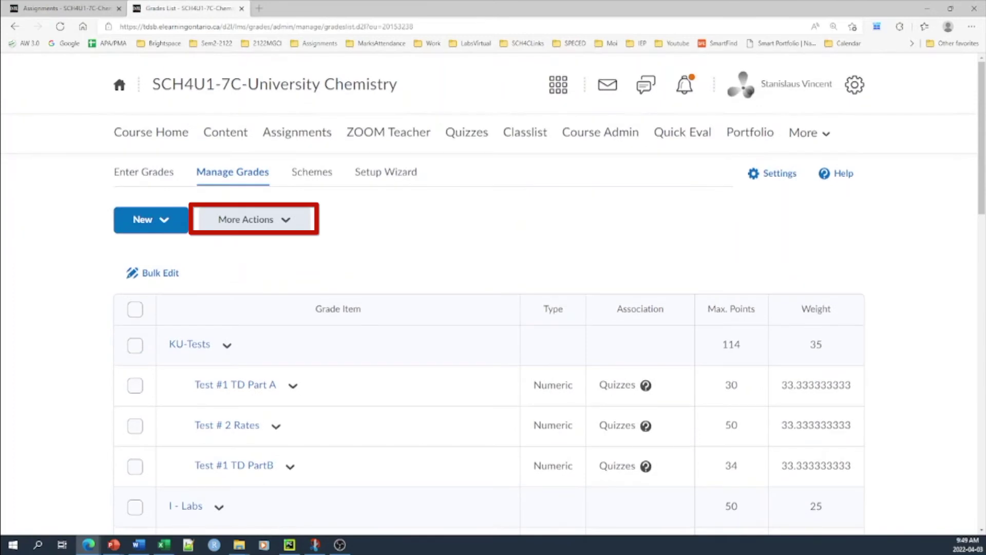
pyautogui.click(254, 219)
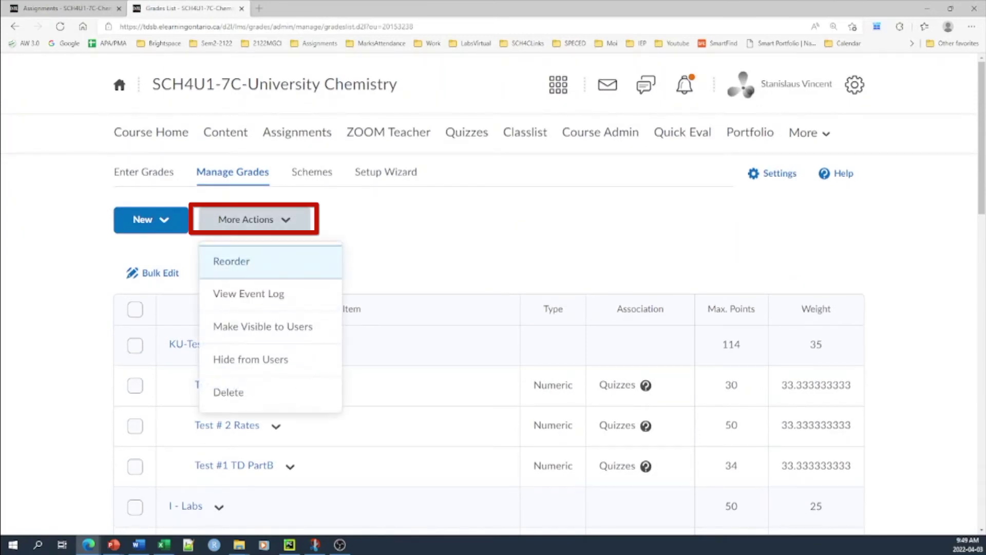
pyautogui.click(228, 392)
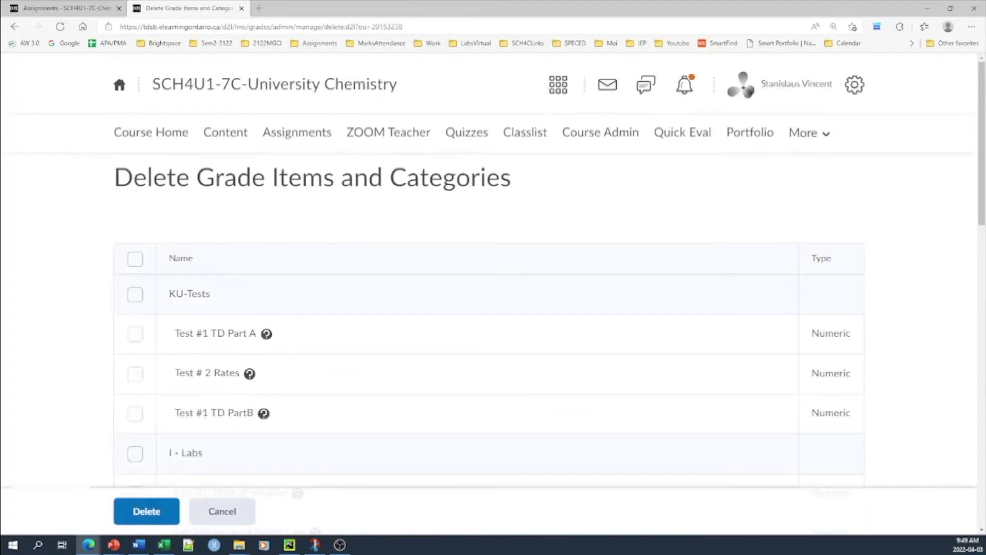
pyautogui.scroll(-15, 488, 268)
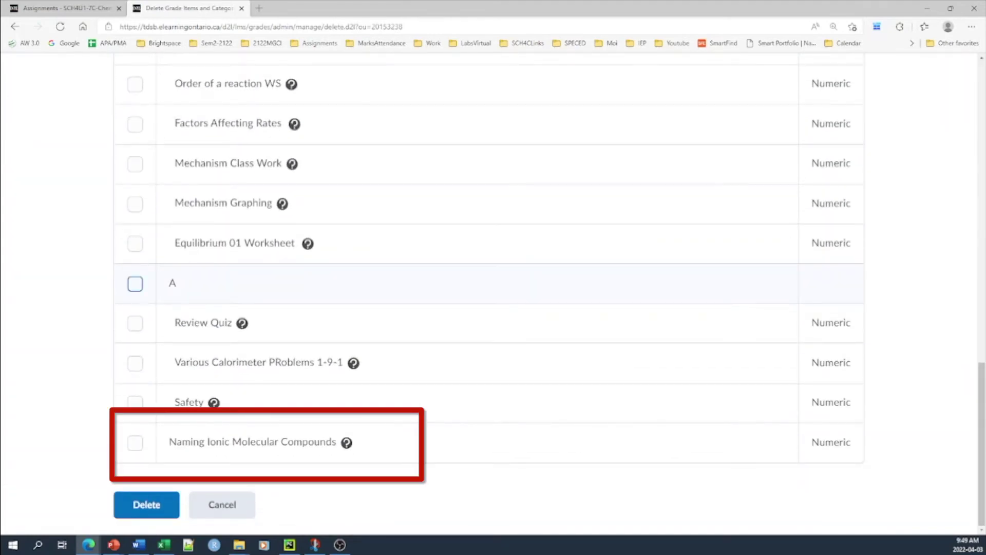
pyautogui.click(135, 283)
pyautogui.click(135, 284)
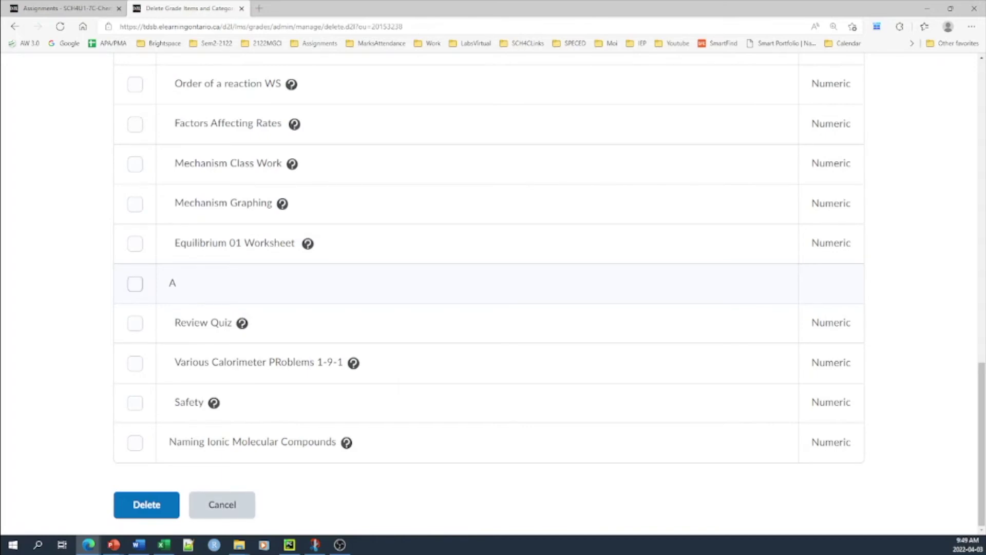
pyautogui.click(222, 505)
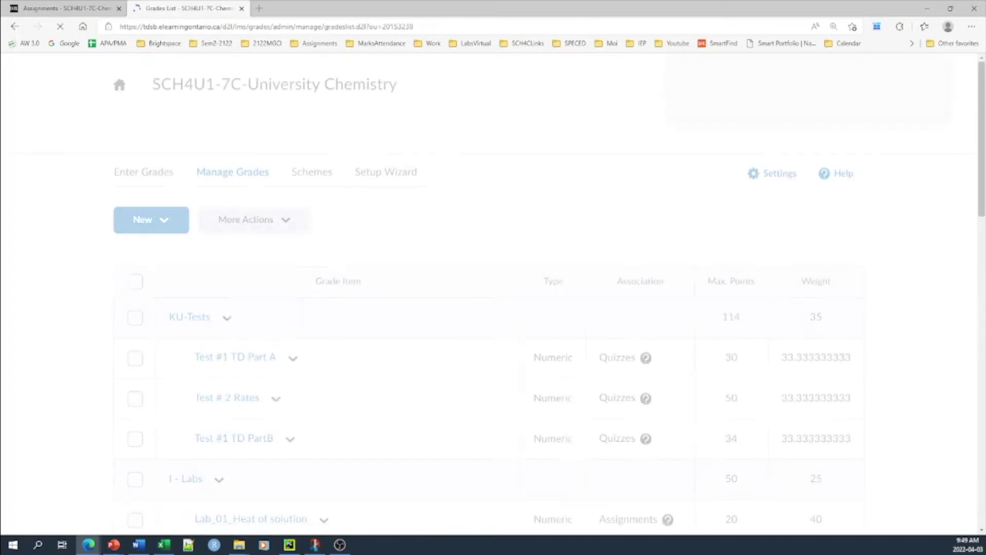
# Open the Naming Ionic Molecular Compounds assignment for editing from the course's assignment list
pyautogui.scroll(-1, 493, 293)
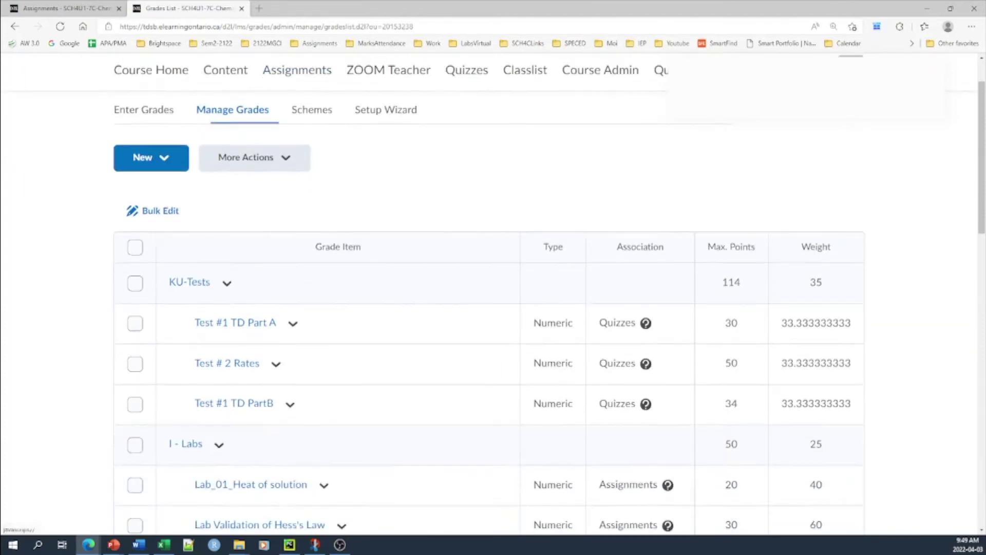
pyautogui.click(297, 60)
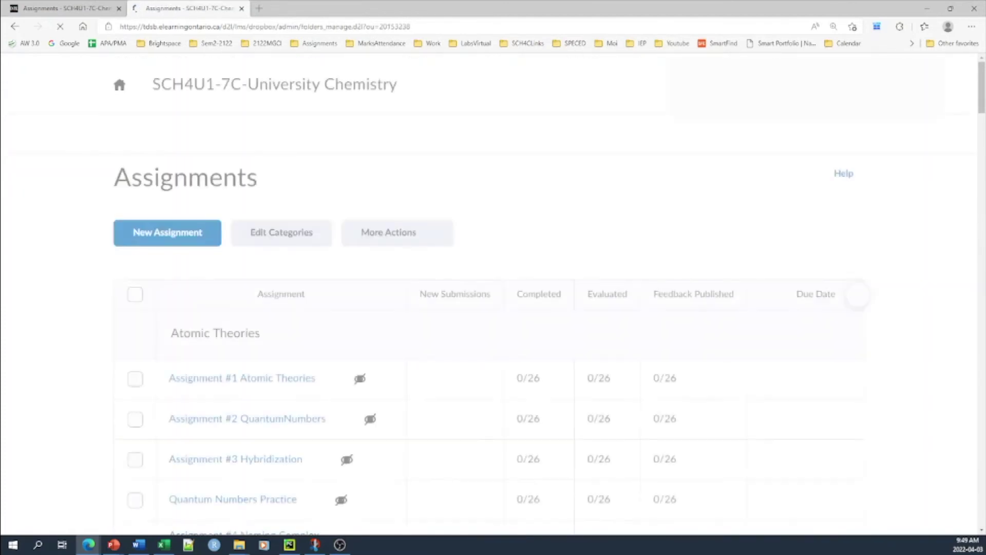
pyautogui.scroll(-5, 489, 297)
pyautogui.scroll(-20, 493, 298)
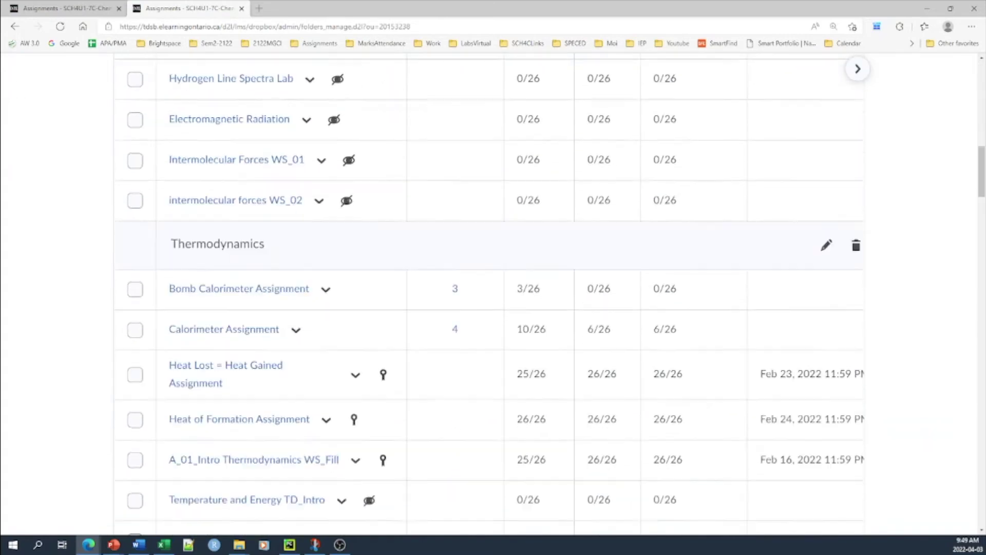
pyautogui.scroll(-4, 489, 298)
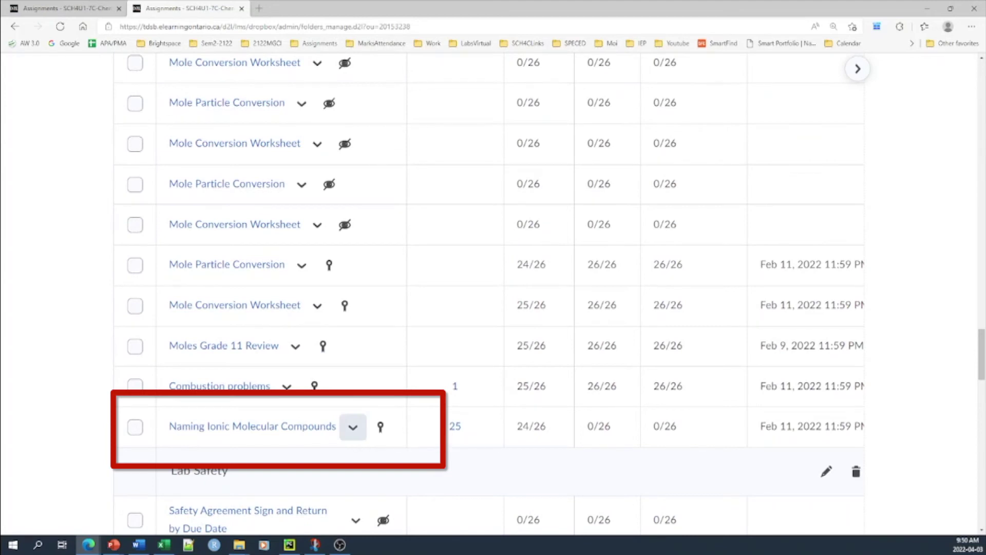
pyautogui.click(353, 427)
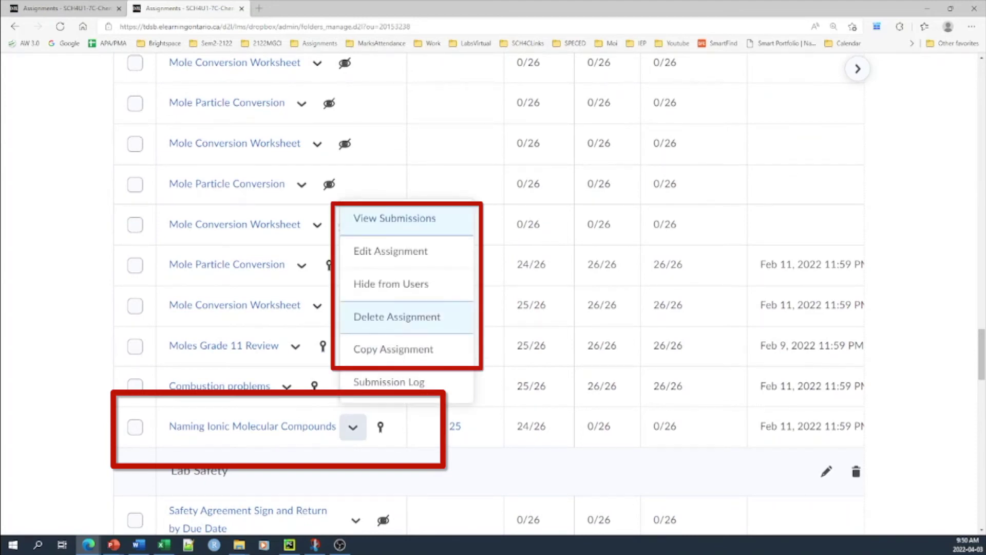
pyautogui.click(390, 251)
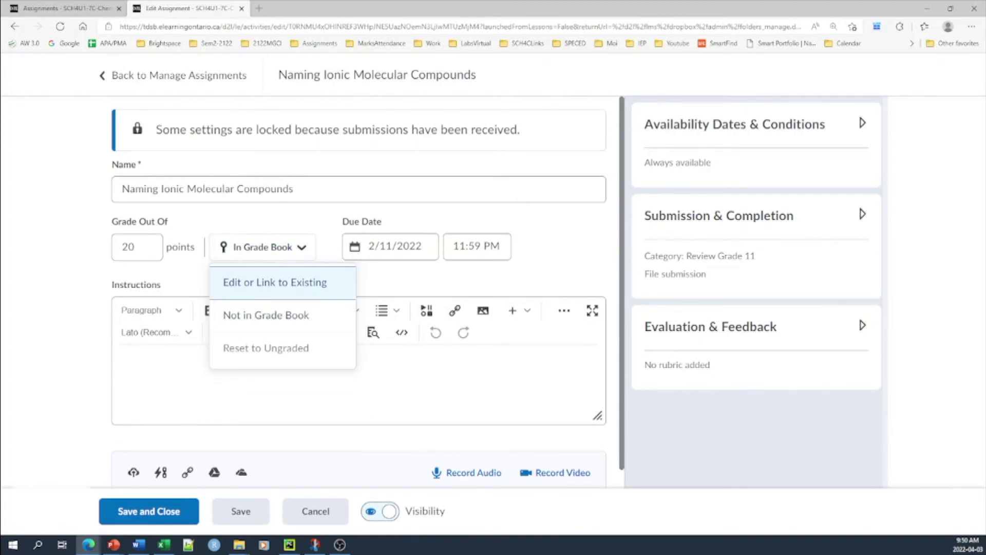
# Check which existing grade item the assignment is linked to, and cancel without changing the link
pyautogui.press('Return')
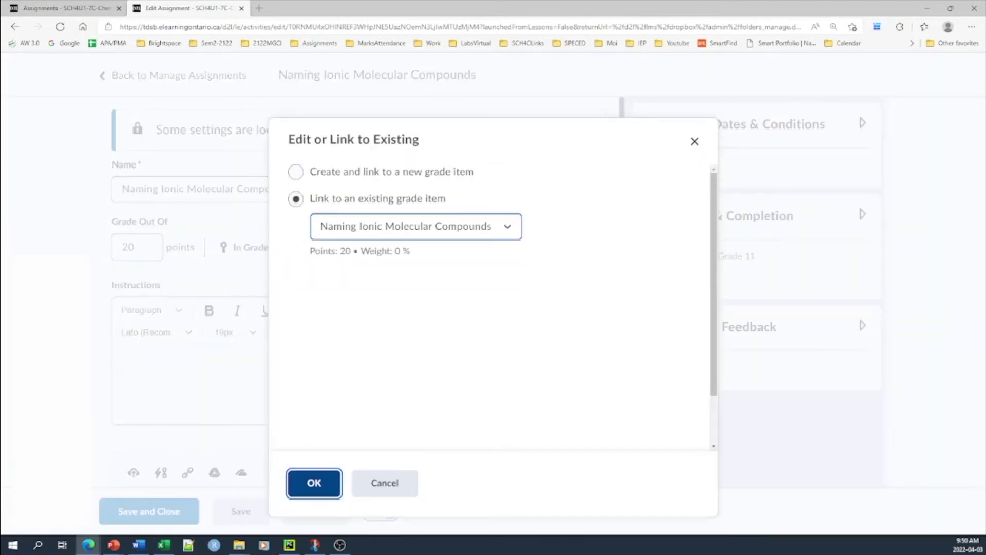
pyautogui.click(416, 226)
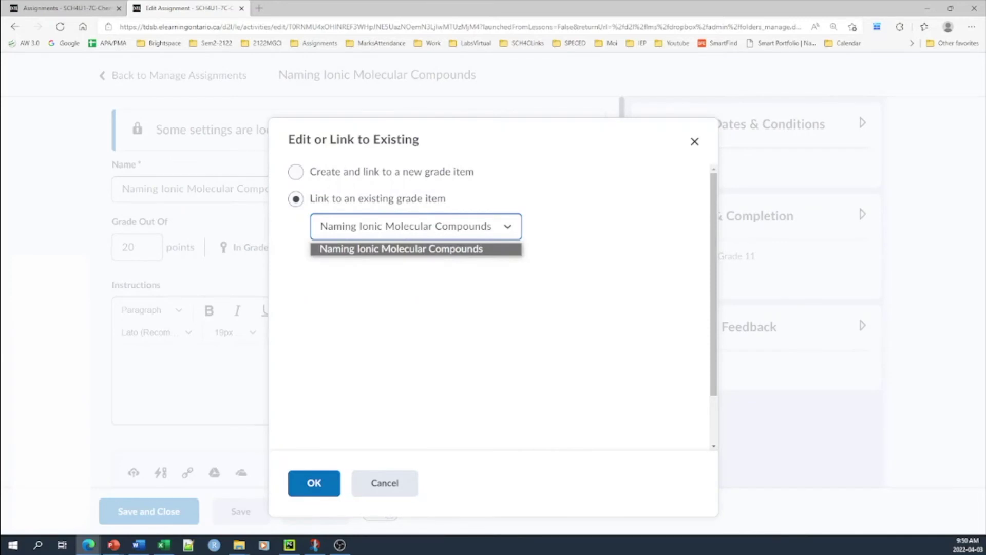
pyautogui.press('Return')
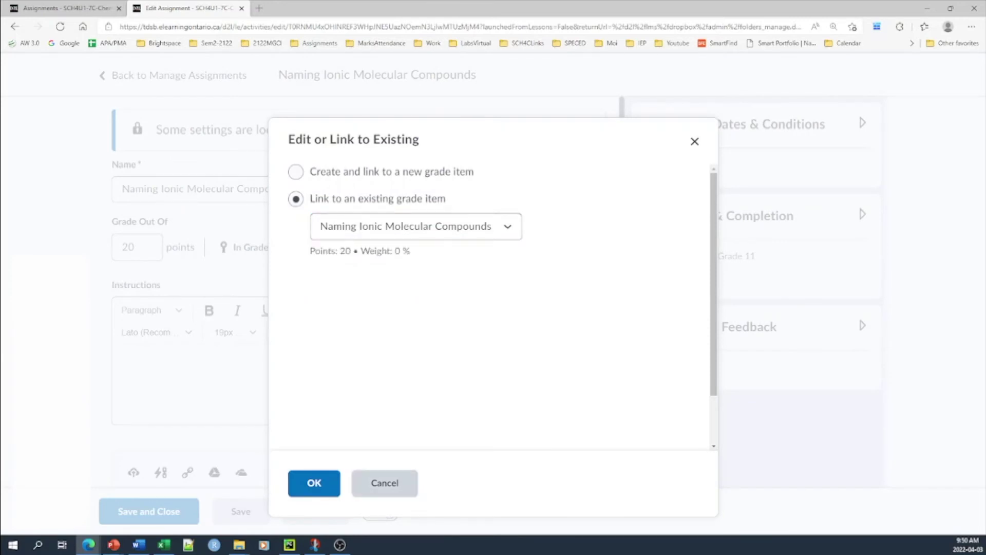
pyautogui.click(385, 483)
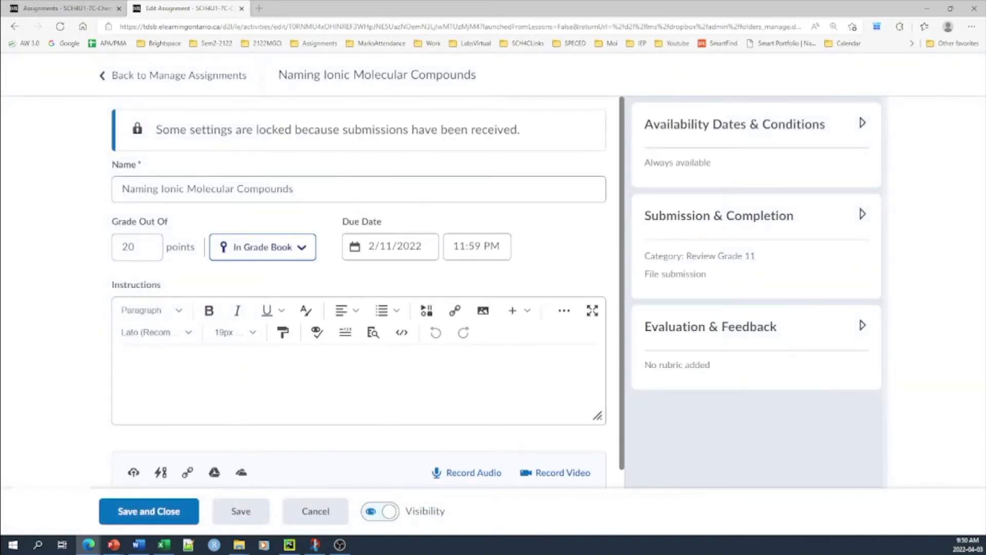
# Set the assignment's grade book status to Not in Grade Book, and save the assignment
pyautogui.scroll(-1, 359, 292)
pyautogui.scroll(1, 358, 292)
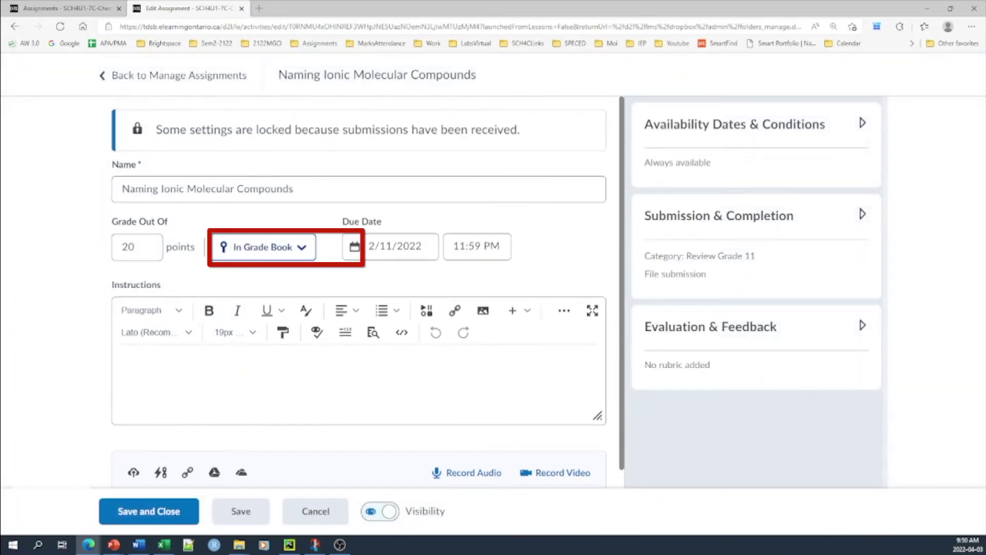
pyautogui.press('Return')
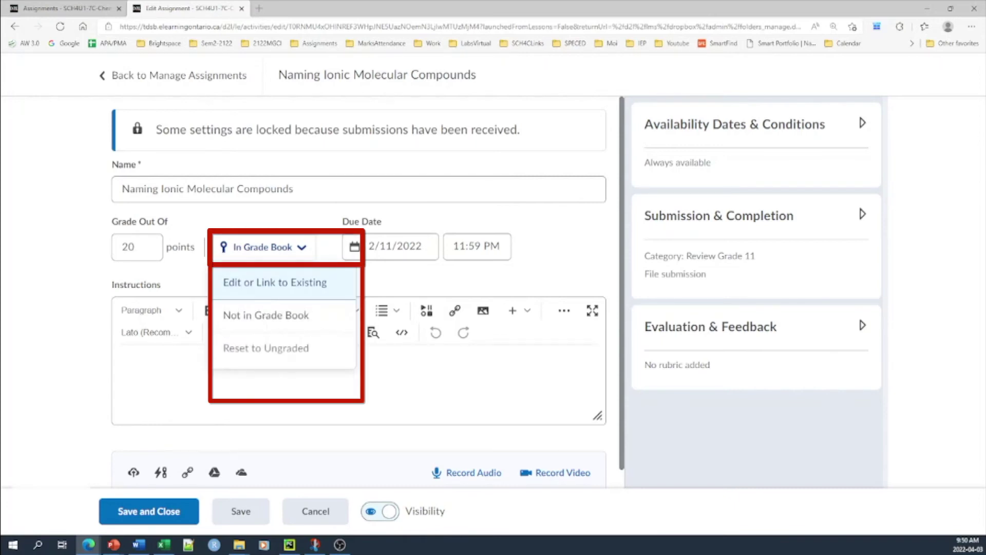
pyautogui.press('Down')
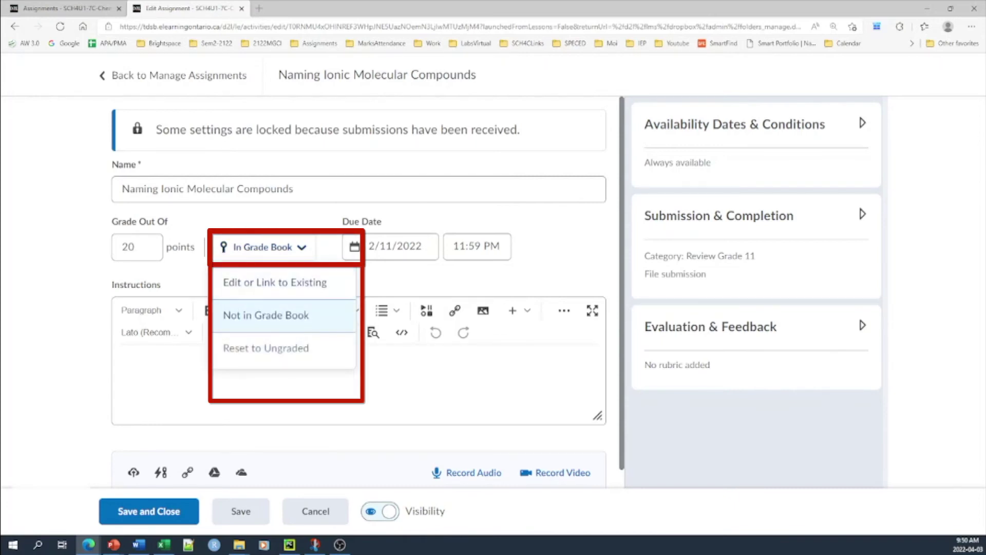
pyautogui.press('Return')
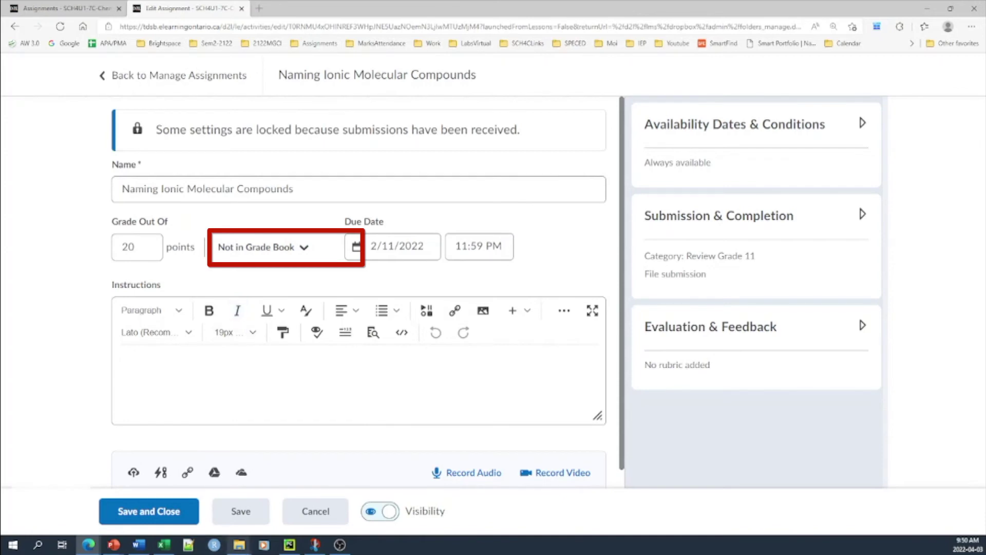
pyautogui.click(241, 511)
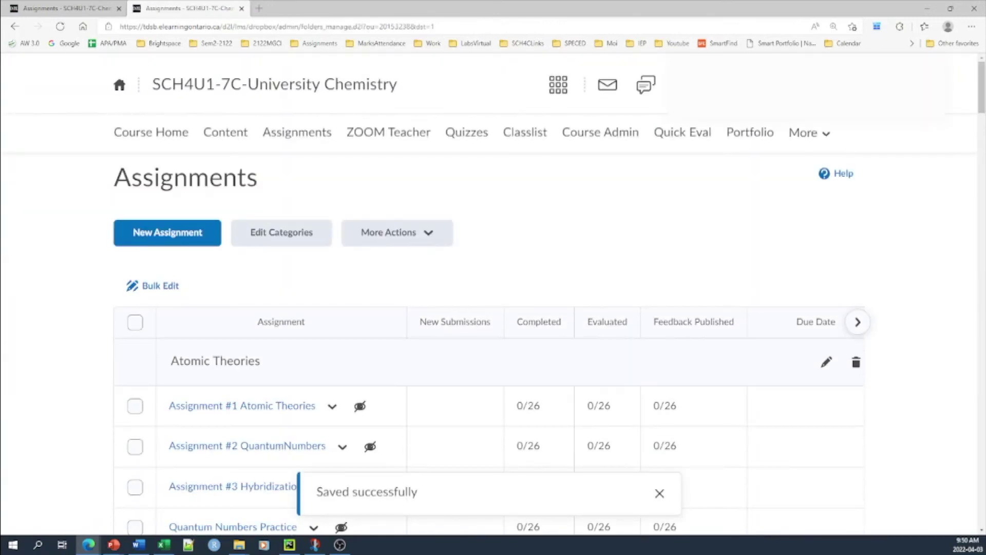
# Return from the assignment list to the Grades area of the course
pyautogui.scroll(-2, 490, 290)
pyautogui.scroll(2, 490, 290)
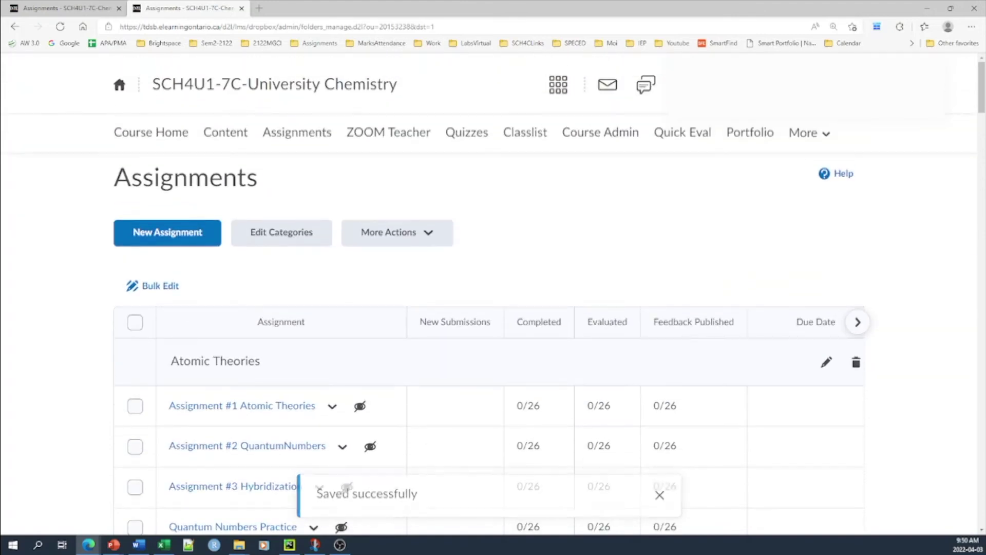
pyautogui.click(809, 133)
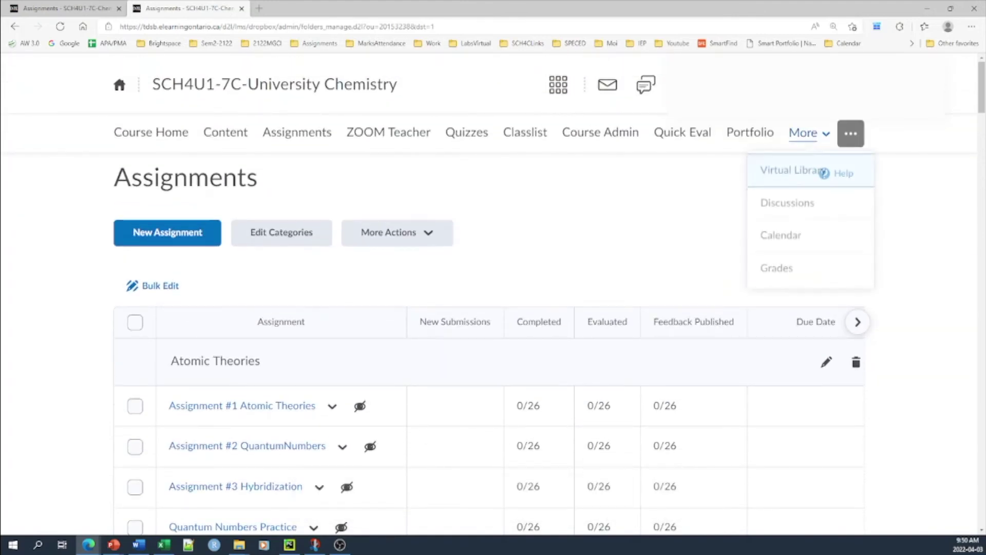
pyautogui.click(777, 270)
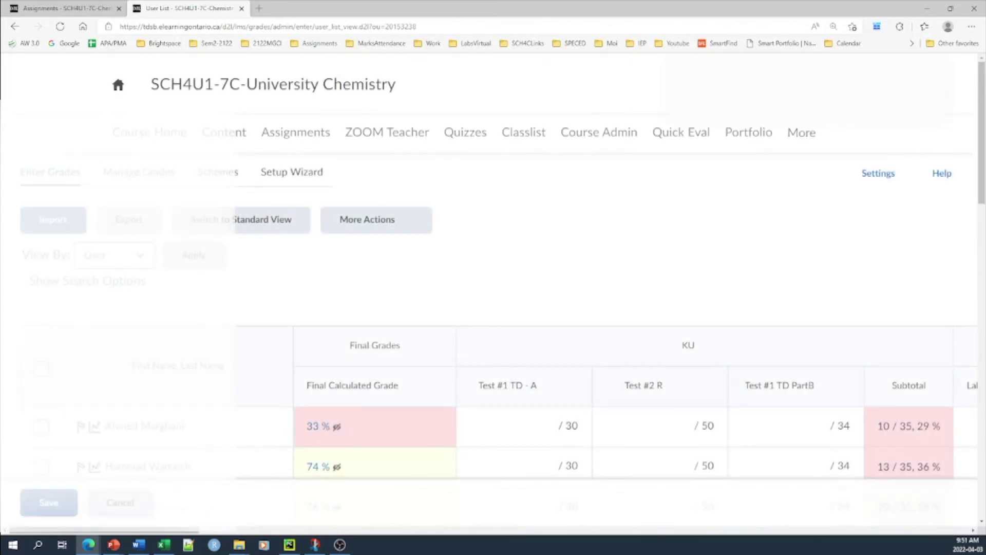
# Examine the Naming Ionic Molecular Compounds column in the grade table
pyautogui.scroll(-3, 493, 293)
pyautogui.scroll(-2, 493, 308)
pyautogui.scroll(6, 493, 308)
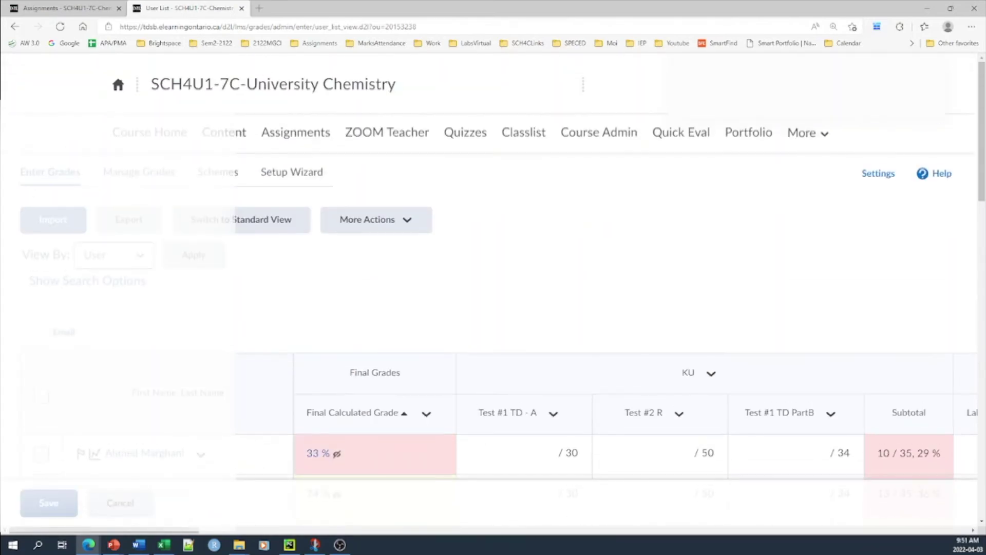
pyautogui.moveTo(103, 529); pyautogui.dragTo(230, 529)
pyautogui.hscroll(15, 492, 381)
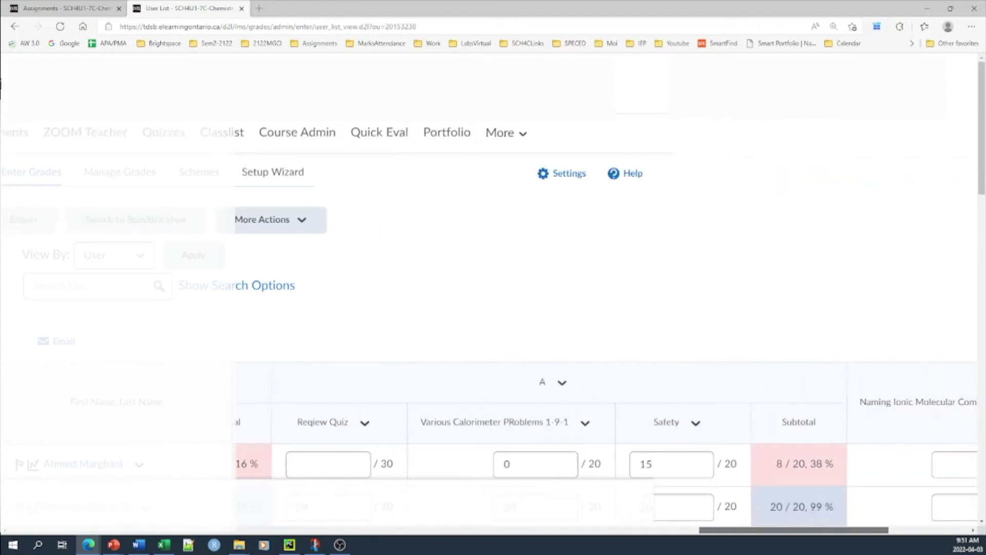
pyautogui.scroll(-1, 547, 406)
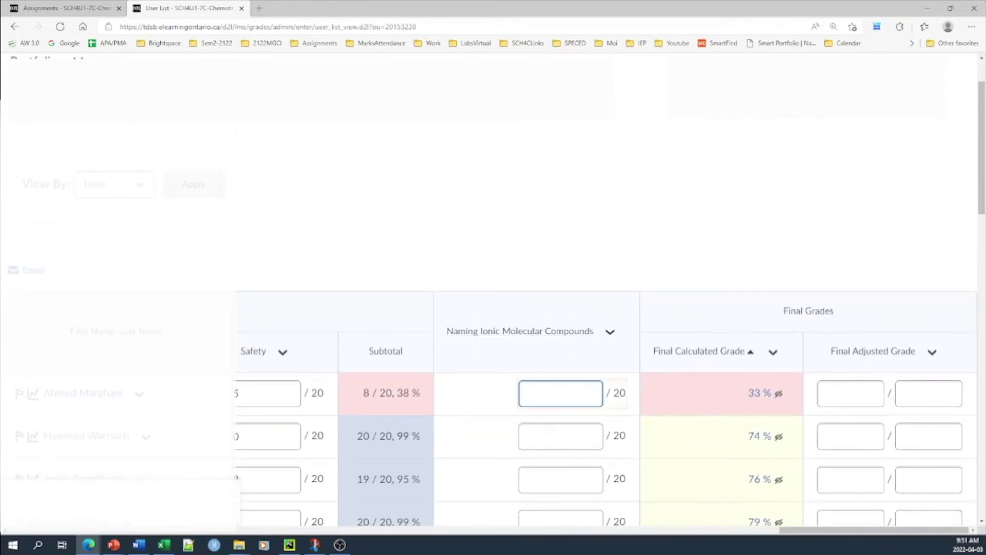
pyautogui.scroll(1, 560, 394)
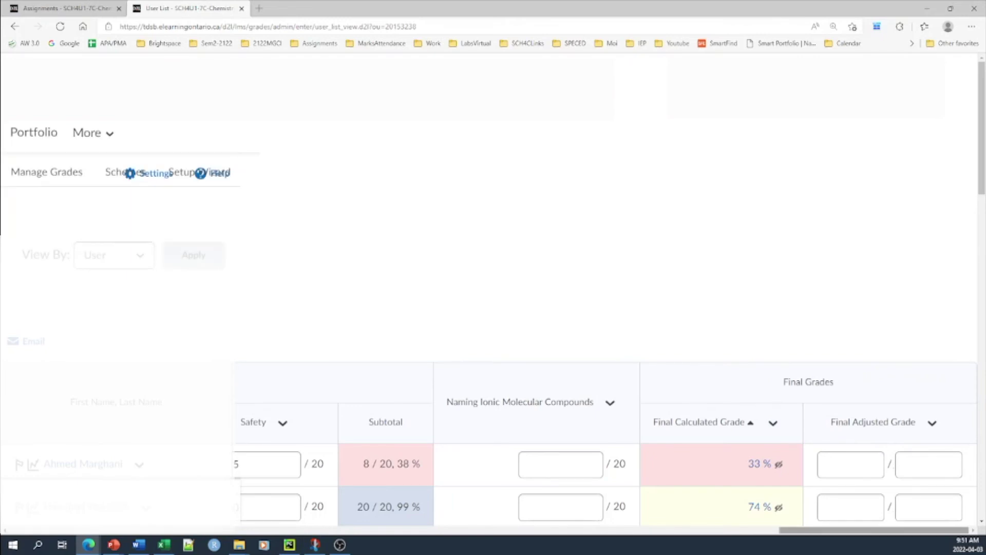
# Switch from grade entry to managing the course's grade items, and locate the Naming Ionic Molecular Compounds item
pyautogui.moveTo(874, 529); pyautogui.dragTo(498, 530)
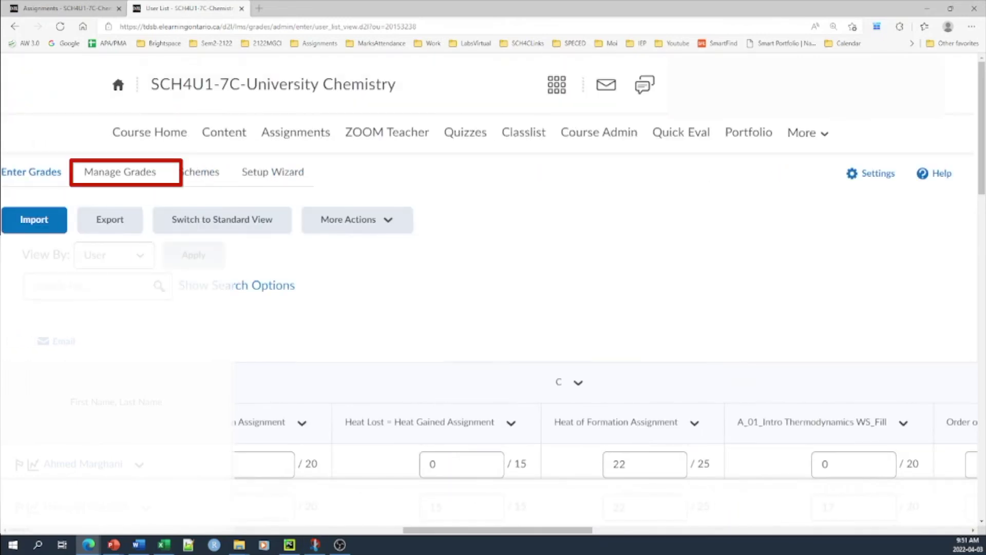
pyautogui.click(120, 172)
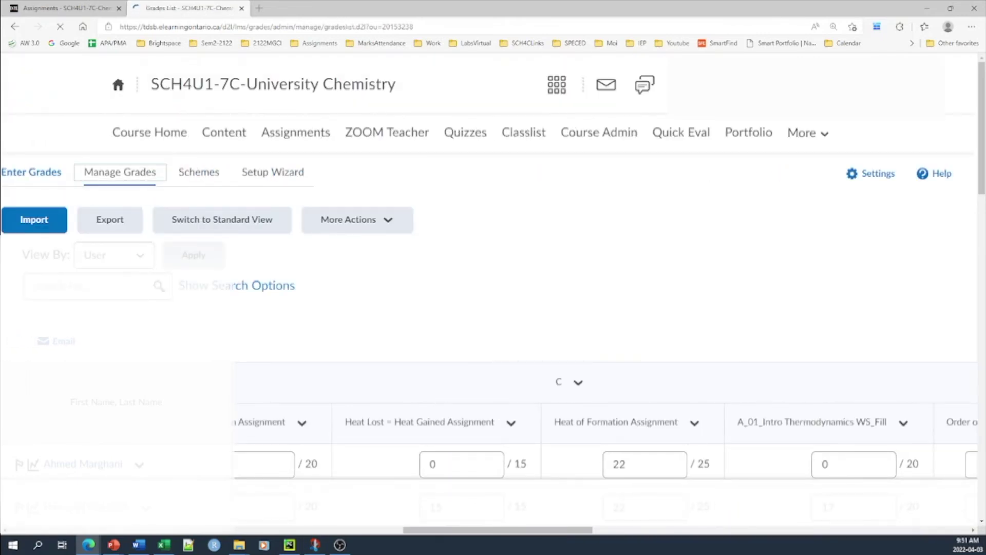
pyautogui.scroll(-15, 493, 304)
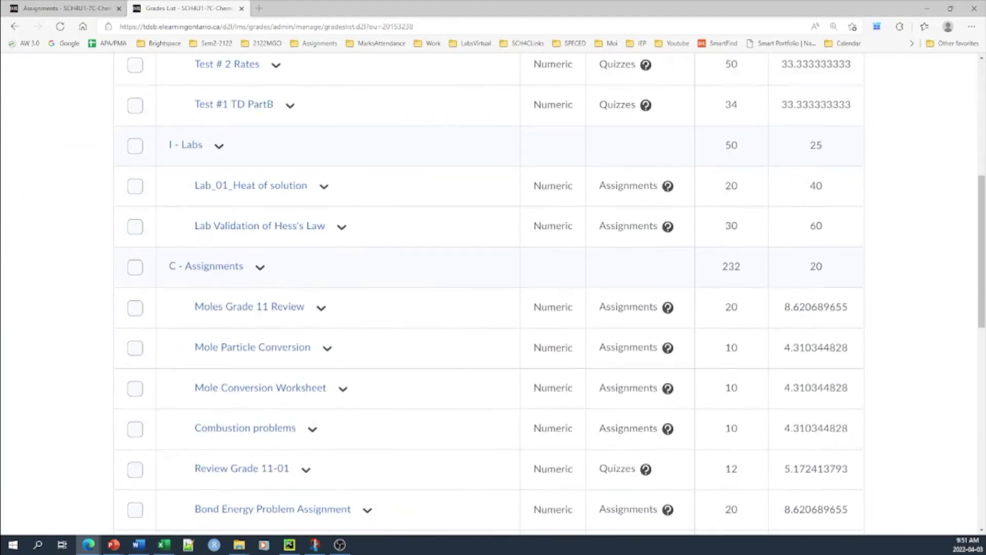
pyautogui.scroll(-4, 494, 304)
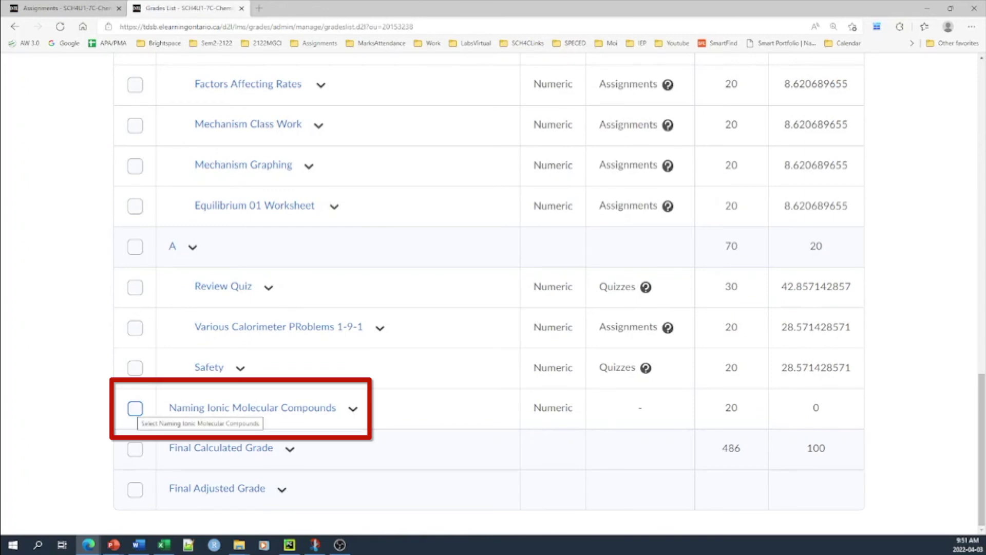
# Delete the Naming Ionic Molecular Compounds grade item from the grade book, and confirm the deletion
pyautogui.click(135, 409)
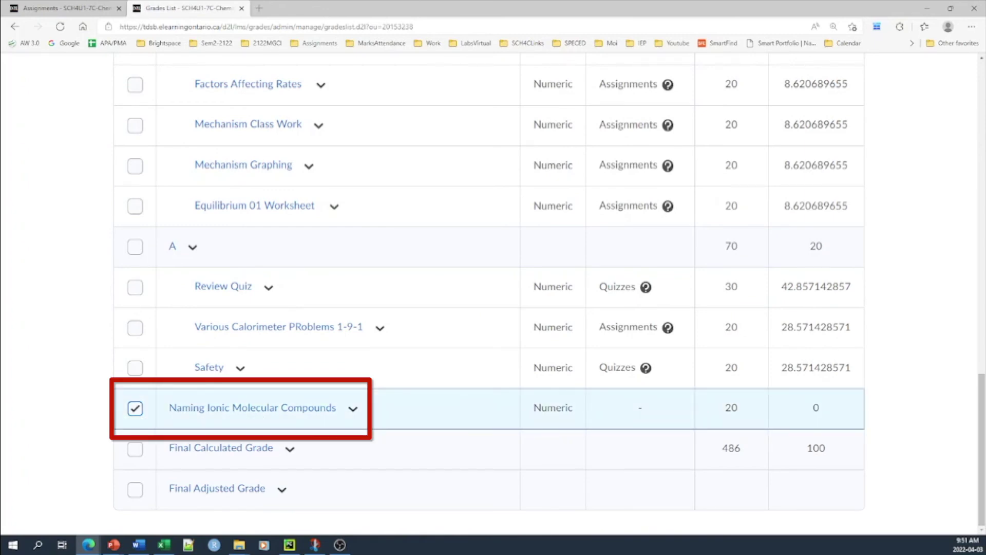
pyautogui.scroll(20, 493, 293)
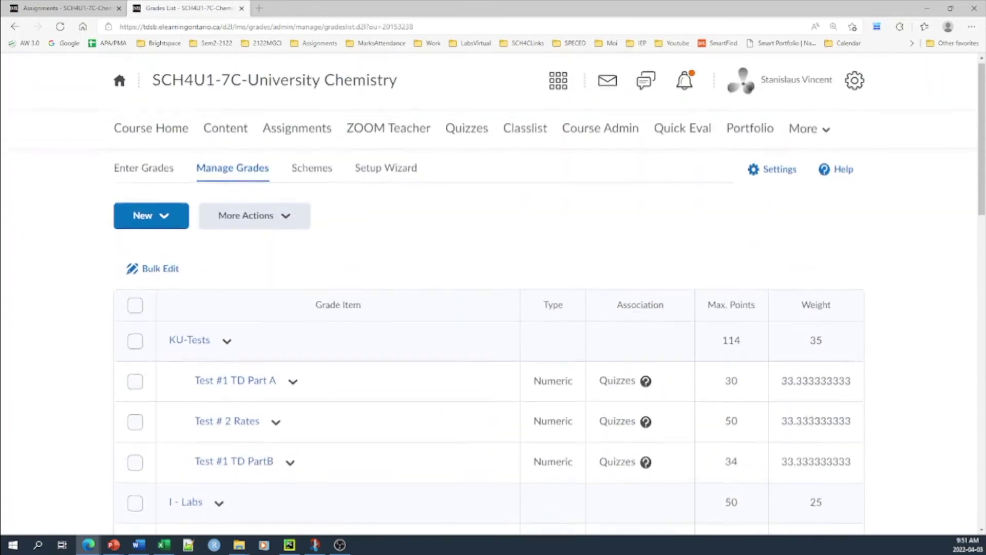
pyautogui.click(254, 220)
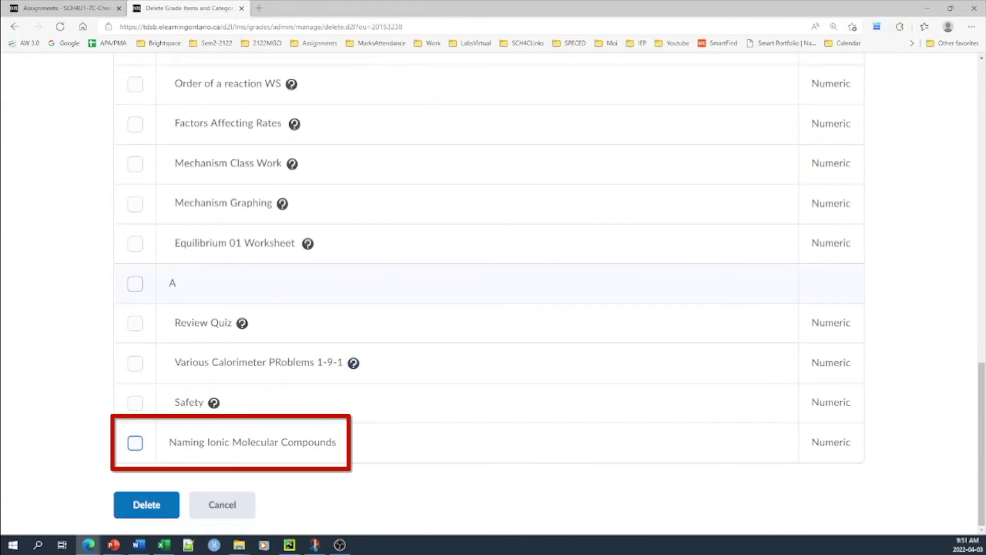
pyautogui.click(135, 442)
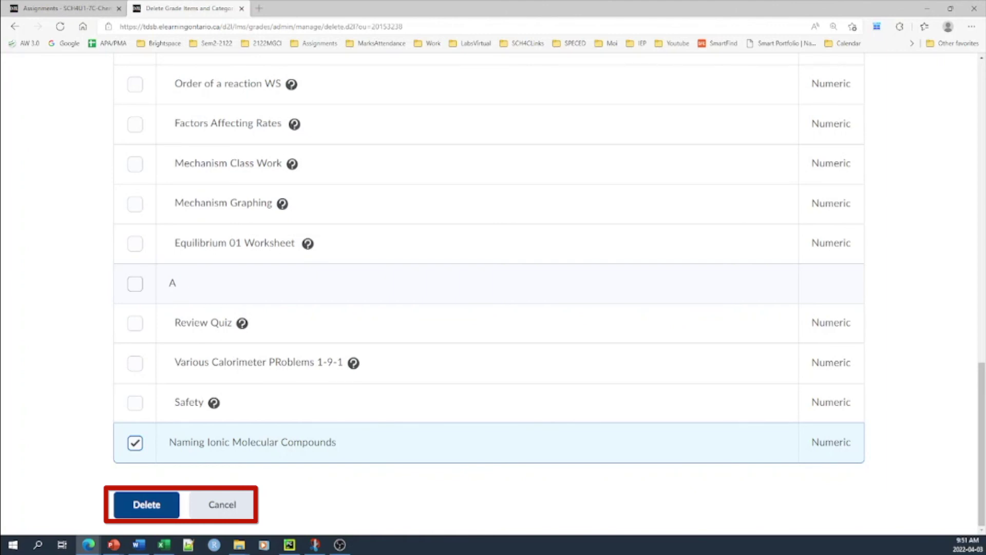
pyautogui.click(146, 505)
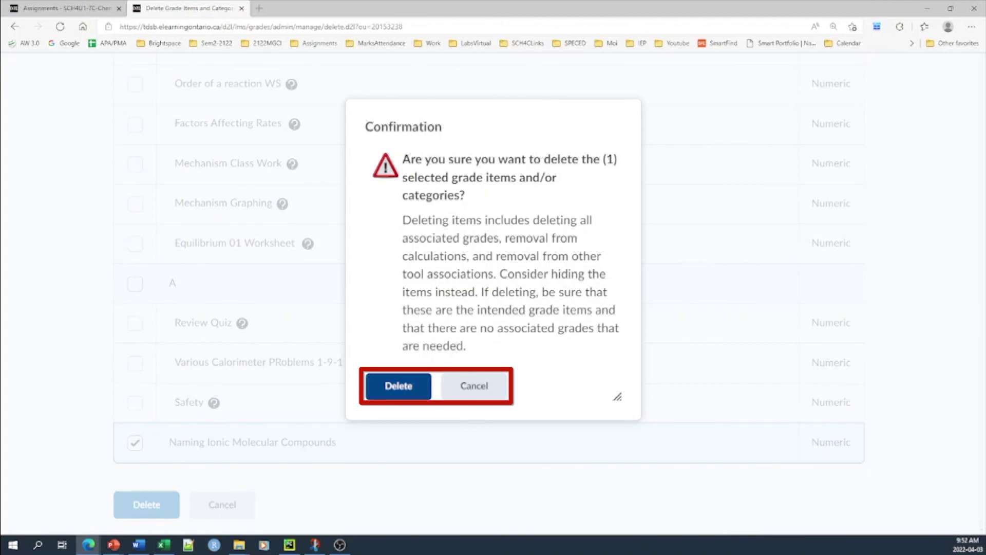
pyautogui.click(399, 386)
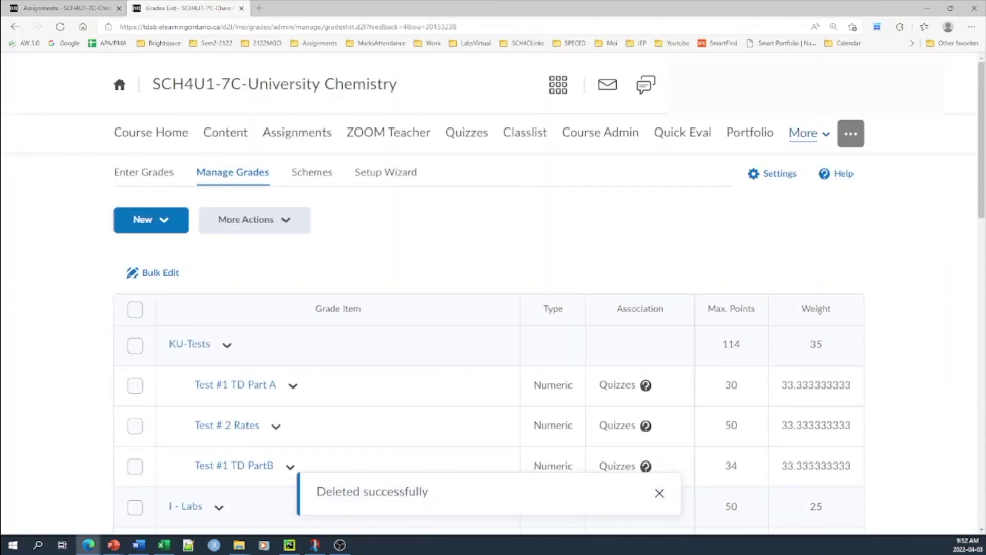
# Return to the grade entry table and check the columns beside Final Grades for the Naming Ionic Molecular Compounds item
pyautogui.click(144, 172)
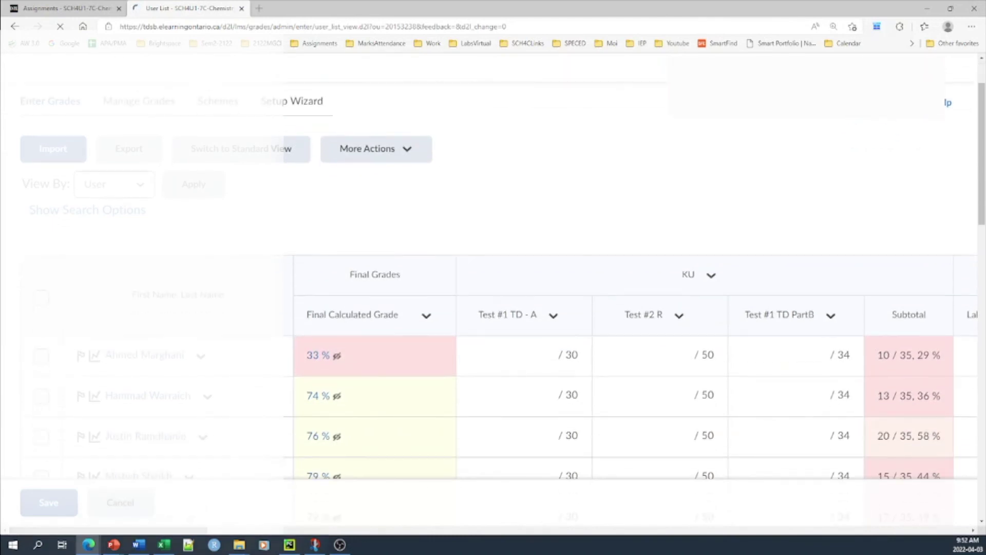
pyautogui.moveTo(108, 529); pyautogui.dragTo(788, 530)
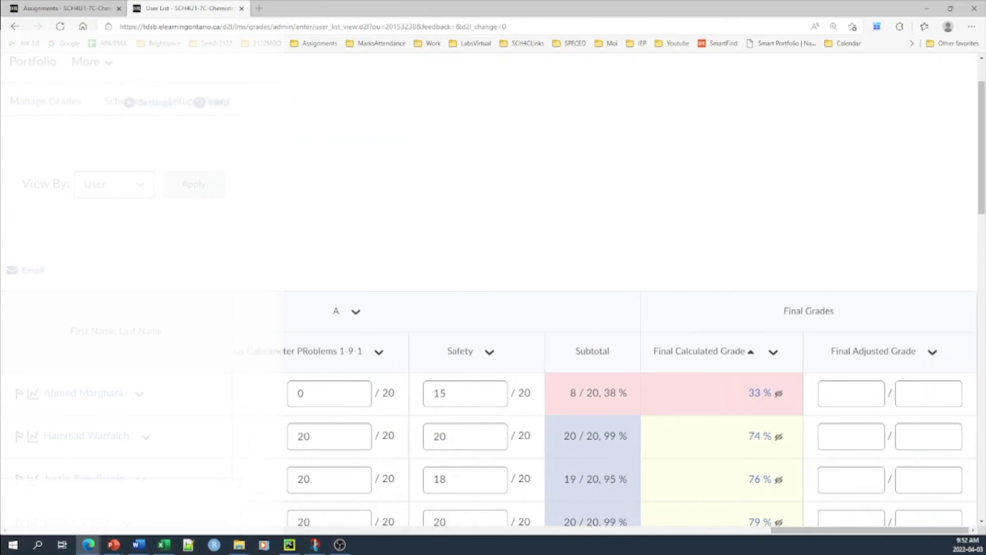
pyautogui.click(323, 396)
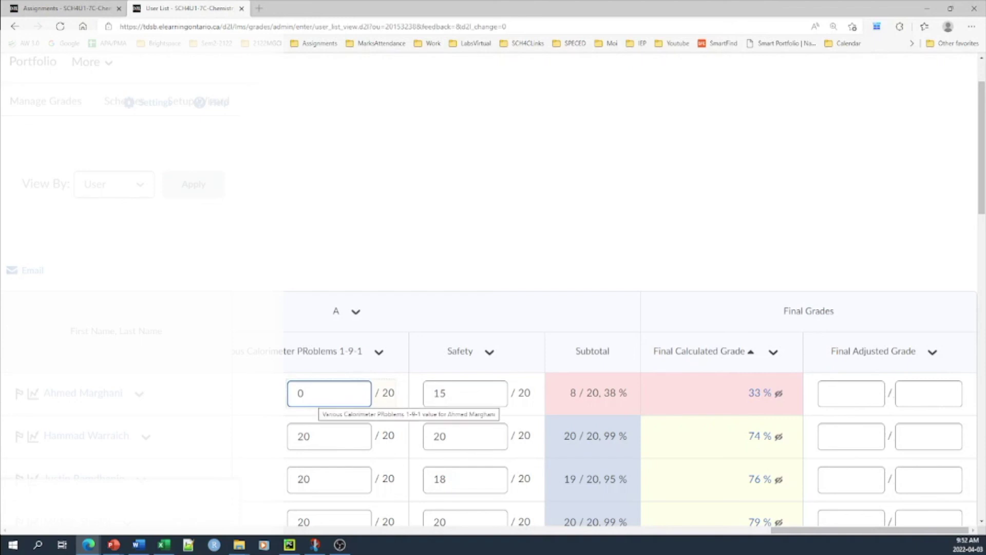